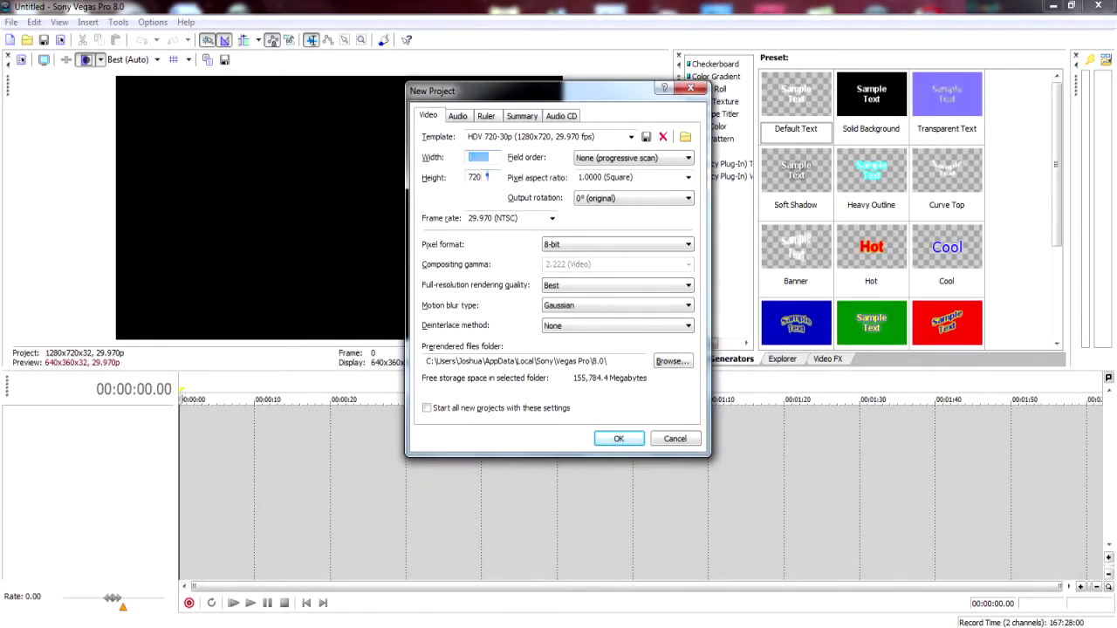
- Create a new HDV 720-30p (1280x720, 29.970 fps) project with full-resolution rendering quality set to Best
left_click(573, 285)
left_click(574, 288)
left_click(618, 439)
- Insert three empty video tracks into the timeline
right_click(141, 412)
left_click(174, 451)
right_click(127, 443)
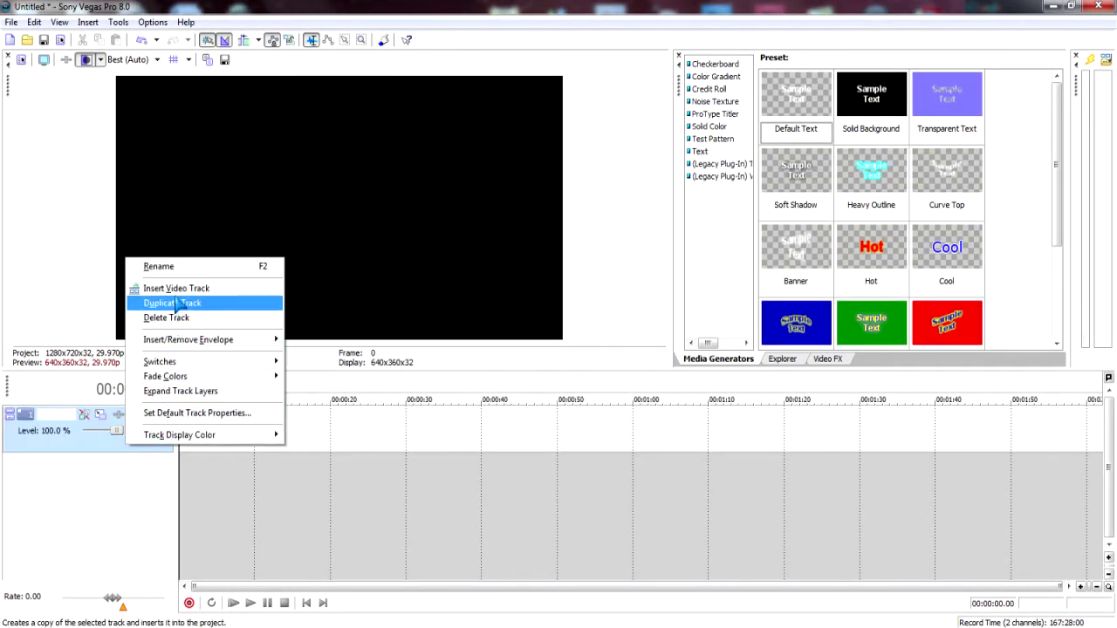
left_click(172, 303)
right_click(117, 509)
left_click(174, 538)
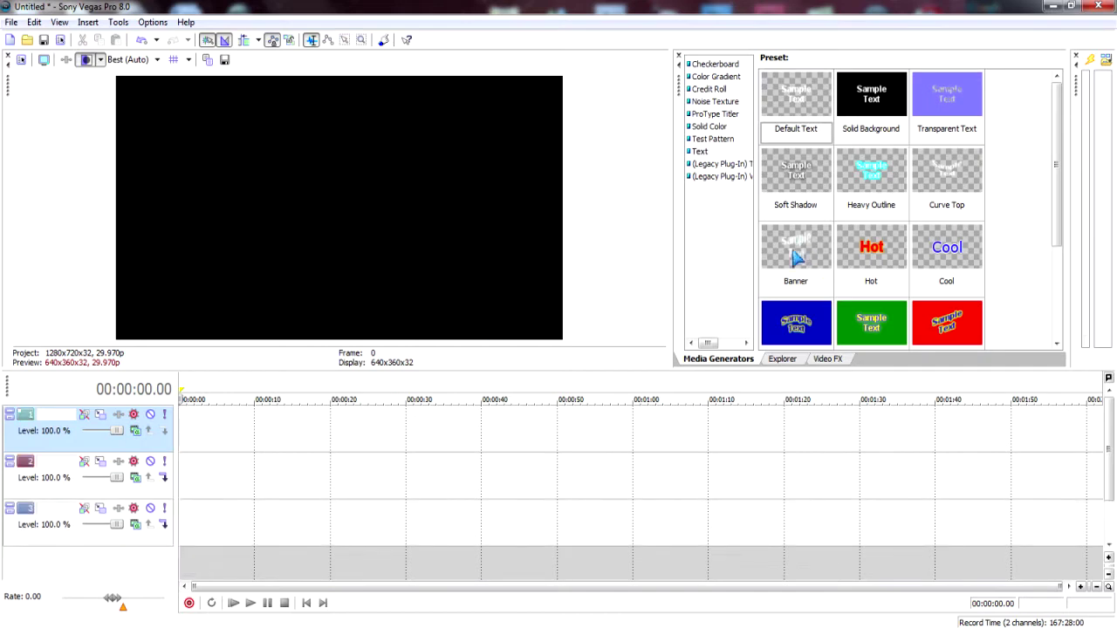
- Add a Default Text event at the start of the uppermost track and replace its sample text with "Carbon"
key("space")
left_click(306, 603)
left_click_drag(796, 126, 185, 429)
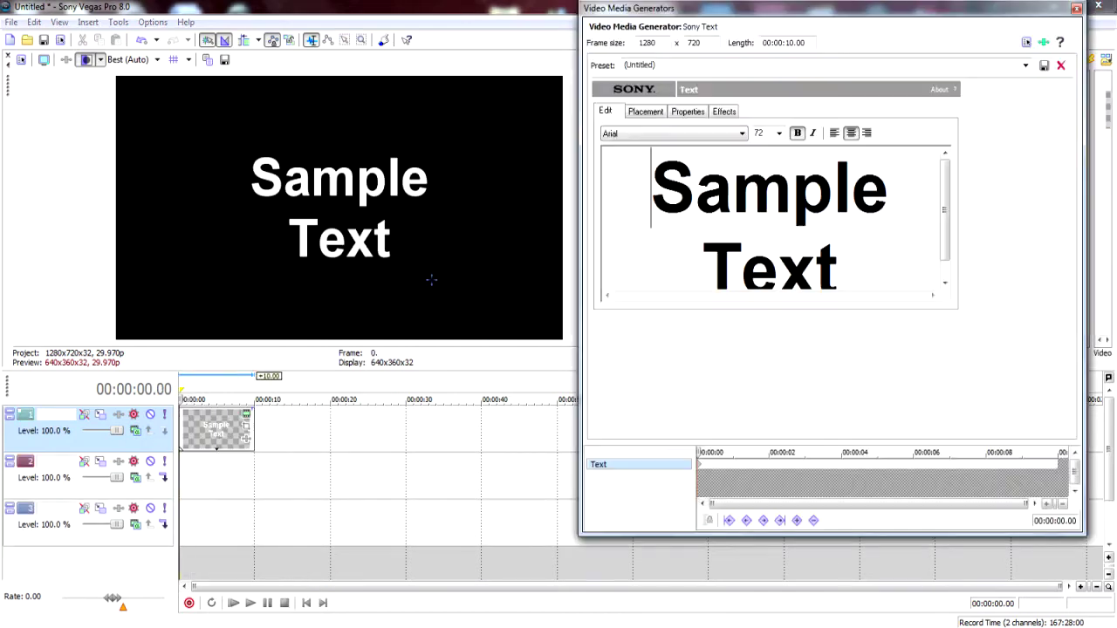
key("ctrl+a")
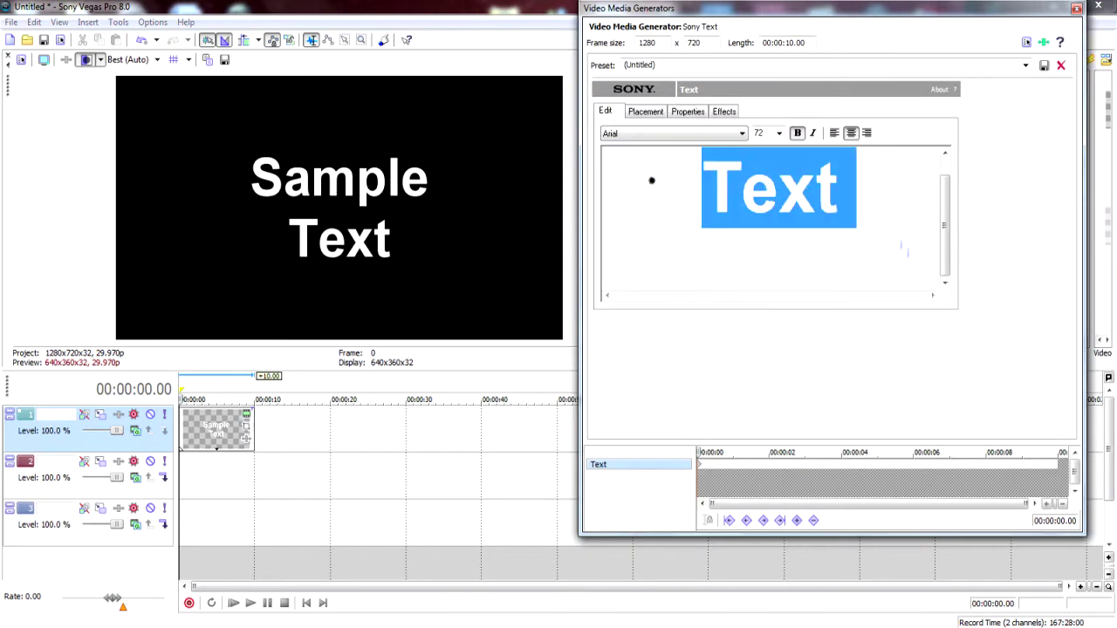
type("Carbon")
- Format the Carbon text in the BIRTH OF A HERO font at size 65 and finish editing it
left_click(698, 135)
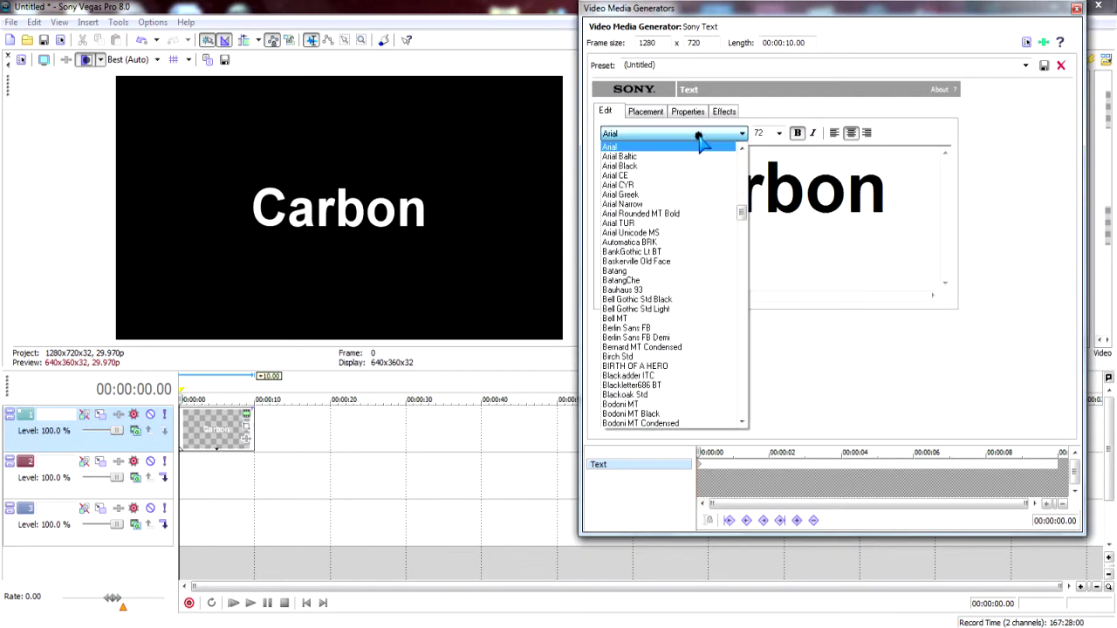
left_click(667, 364)
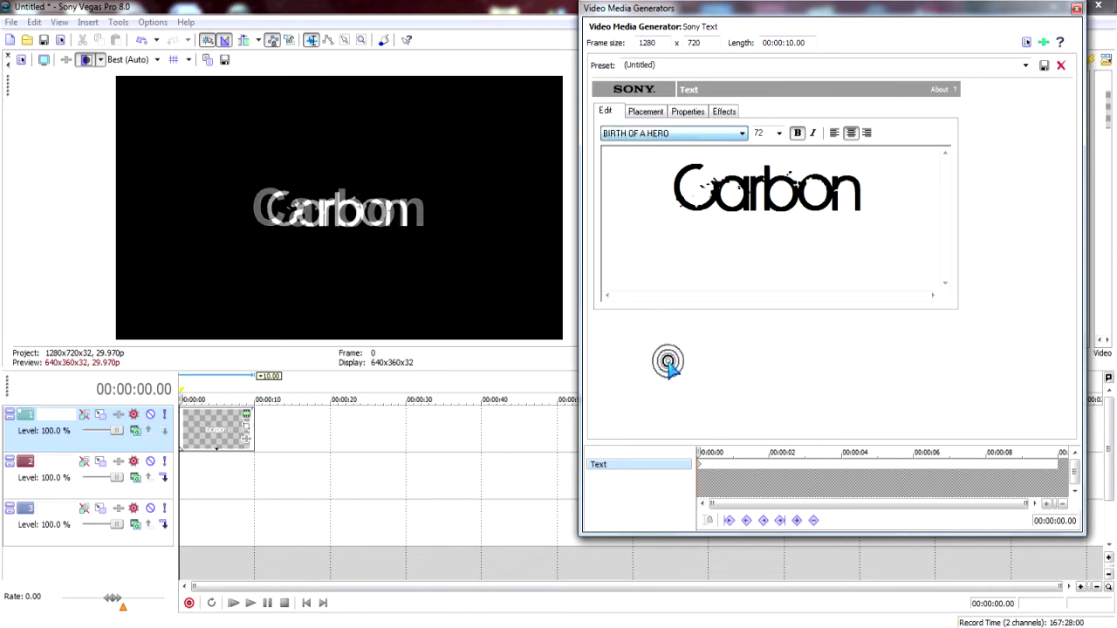
left_click(759, 133)
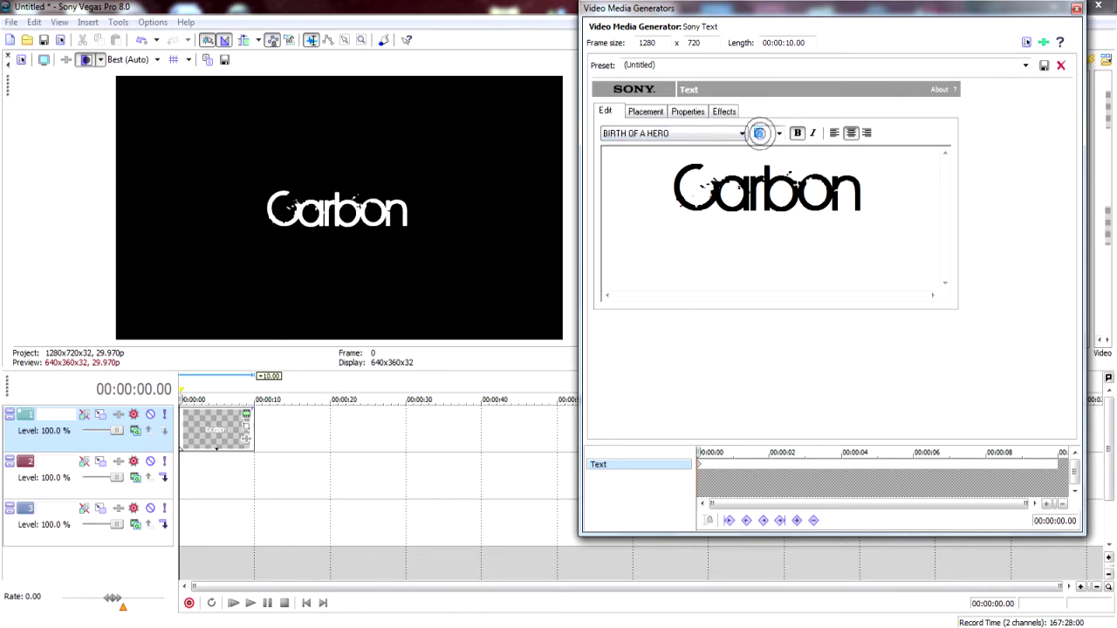
scroll(759, 132, "up", 1)
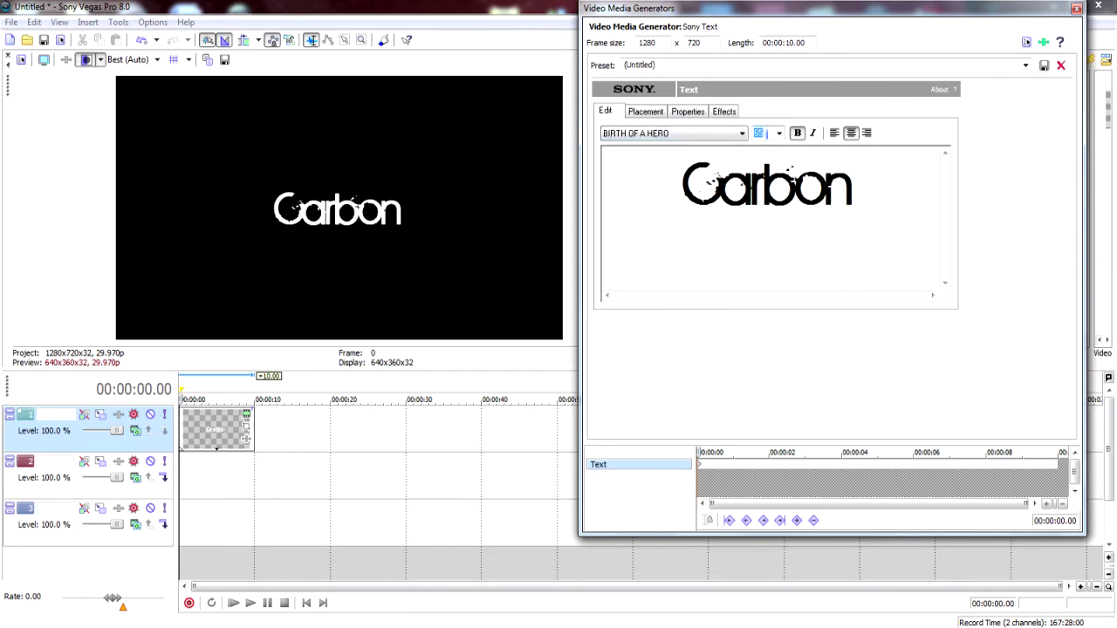
left_click(1077, 8)
- Extend the star image on track 2 to 10 seconds and raise the Carbon text to placement Y -0.064
left_click_drag(424, 480, 249, 476)
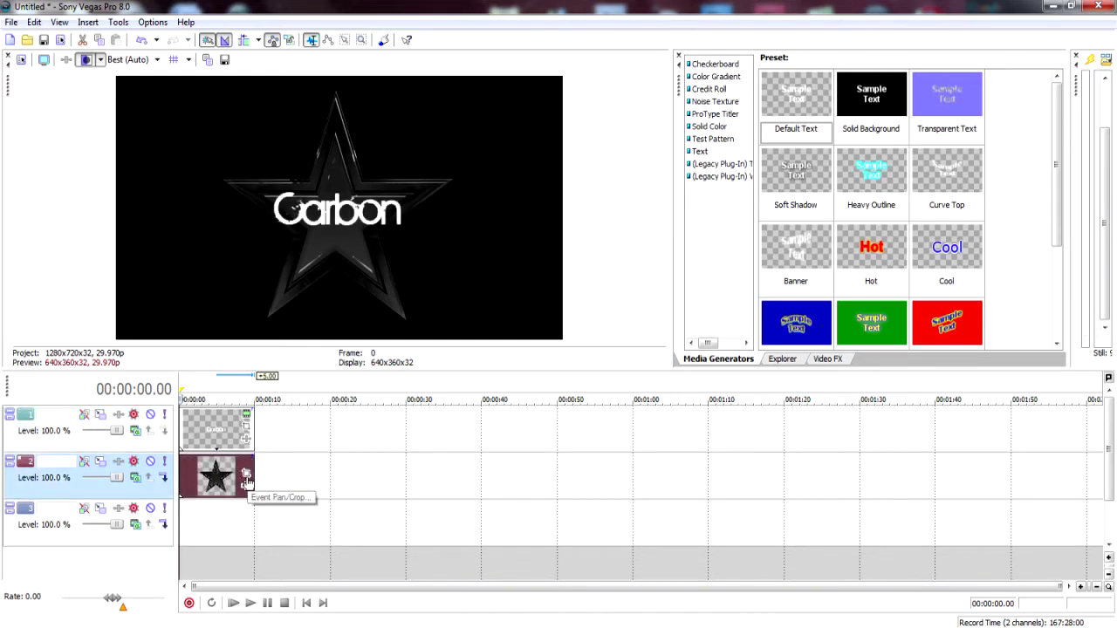
left_click(247, 417)
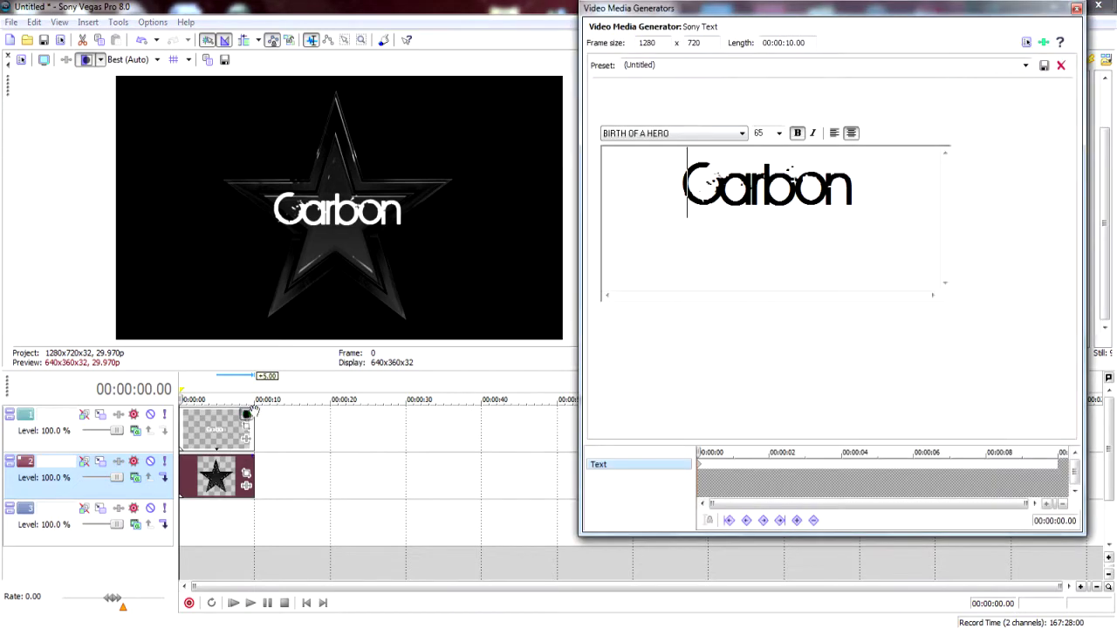
left_click(646, 111)
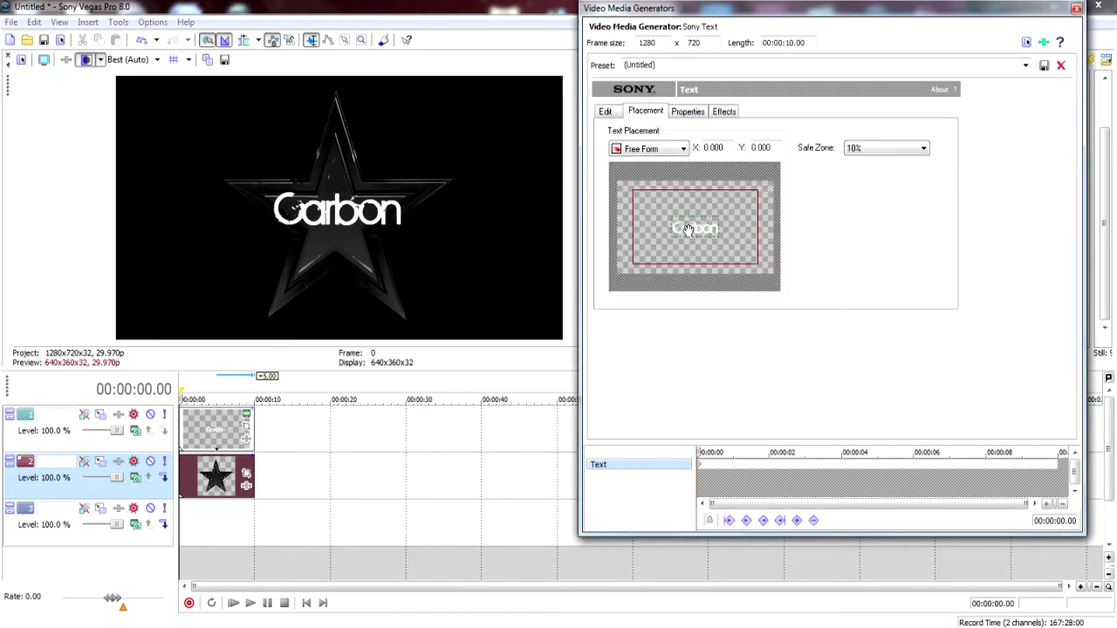
left_click_drag(687, 230, 688, 227)
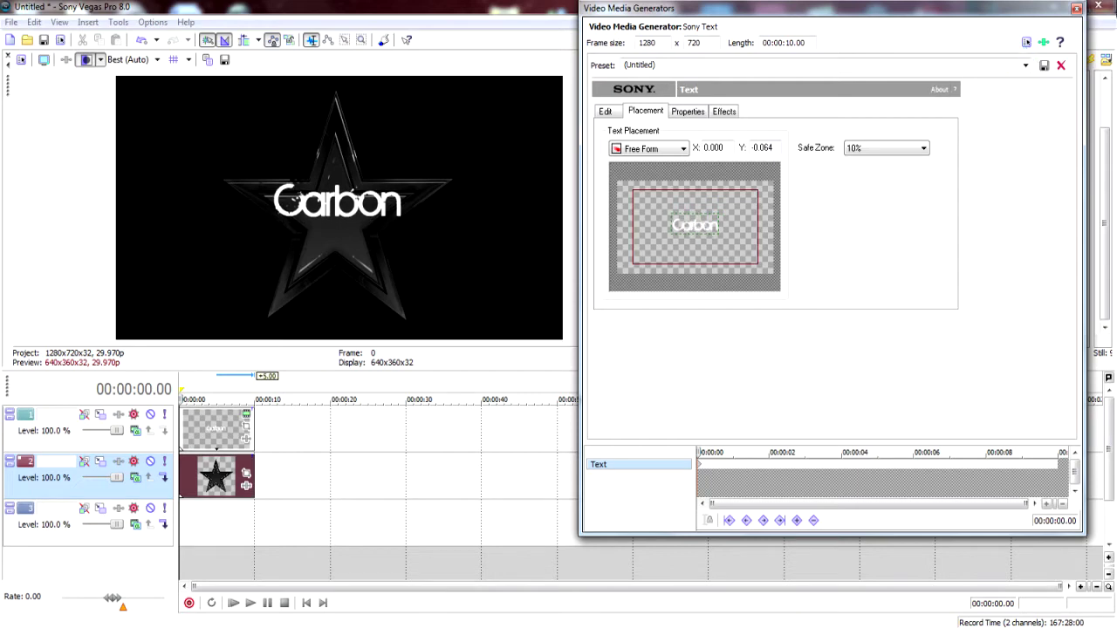
left_click(1077, 8)
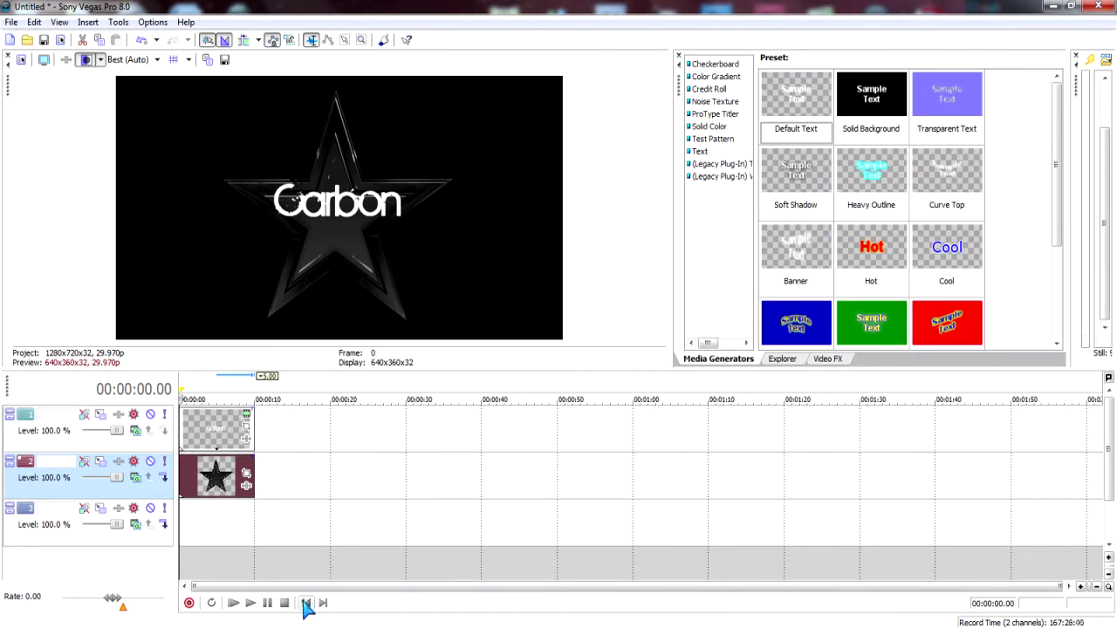
- Place the dark background image at the start of track 3 and extend it to 10 seconds
left_click_drag(244, 572, 227, 527)
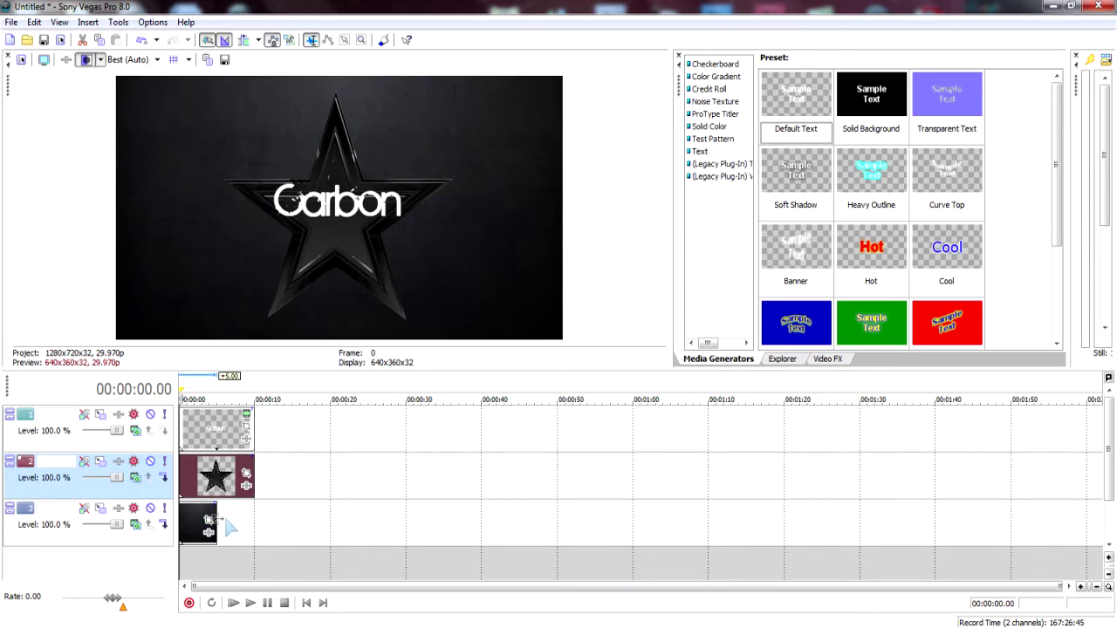
left_click_drag(211, 521, 250, 521)
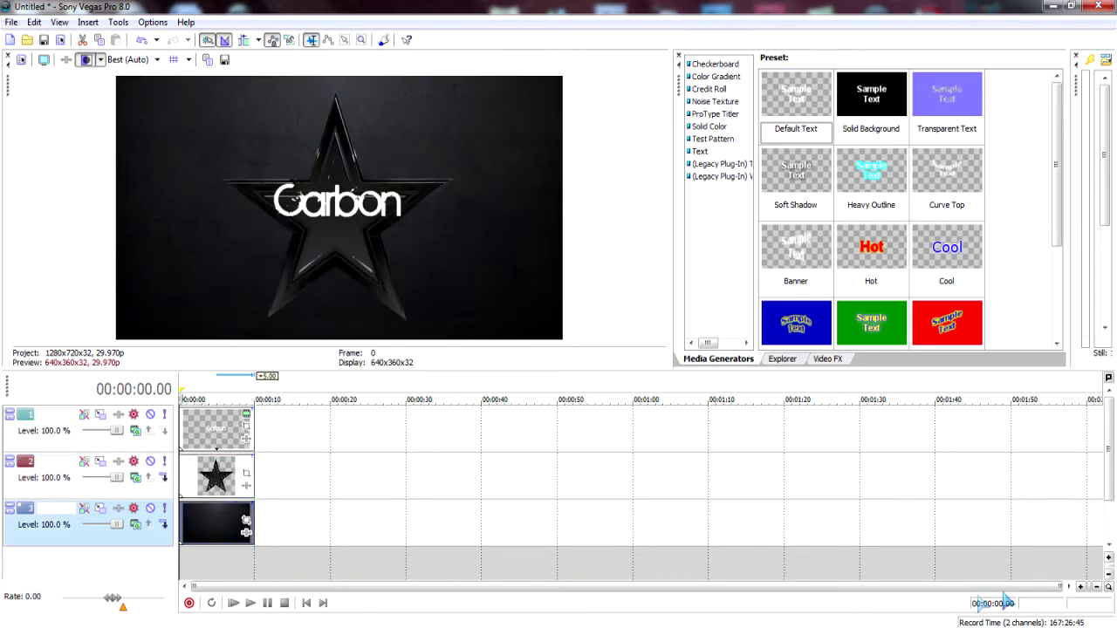
- Shift the text and star events to start at 1 second and trim both to end at 9 seconds
scroll(288, 522, "up", 10)
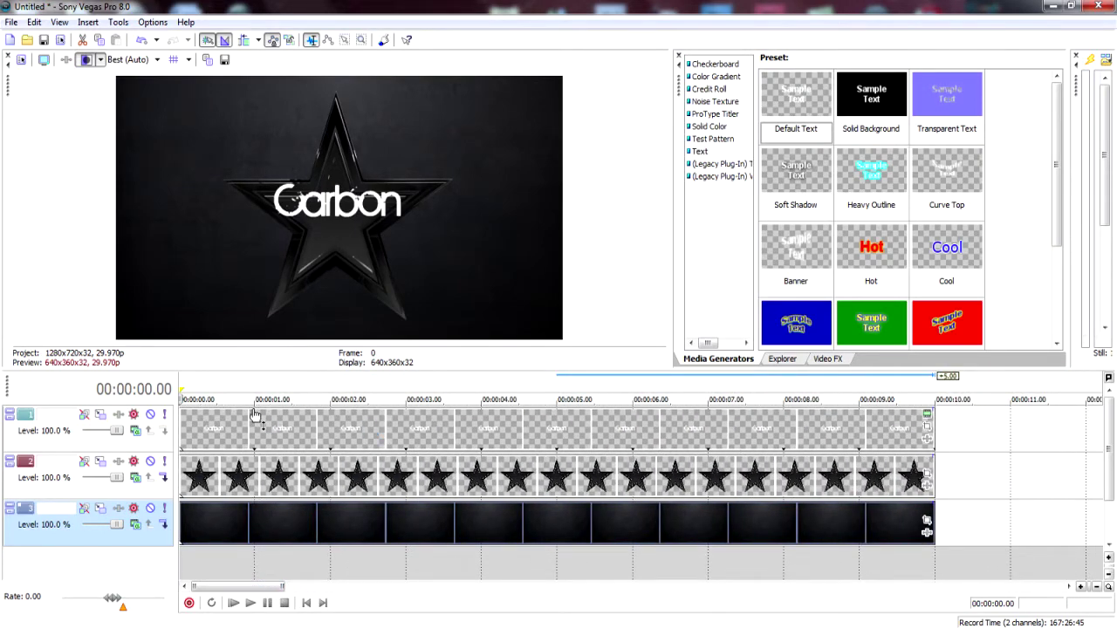
left_click_drag(258, 425, 392, 431)
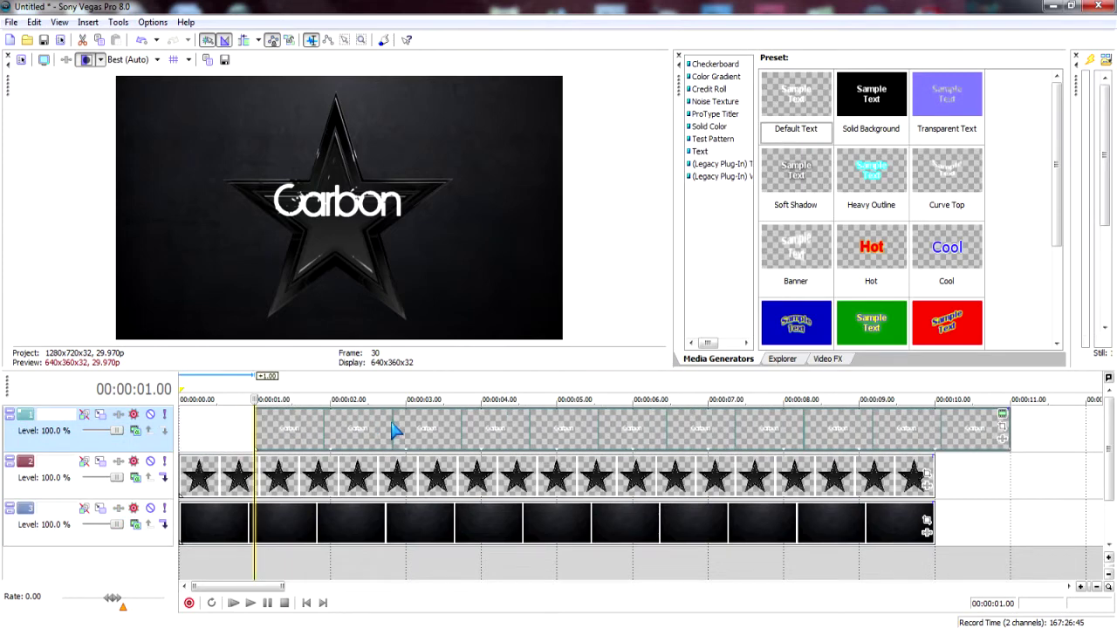
left_click_drag(319, 476, 394, 477)
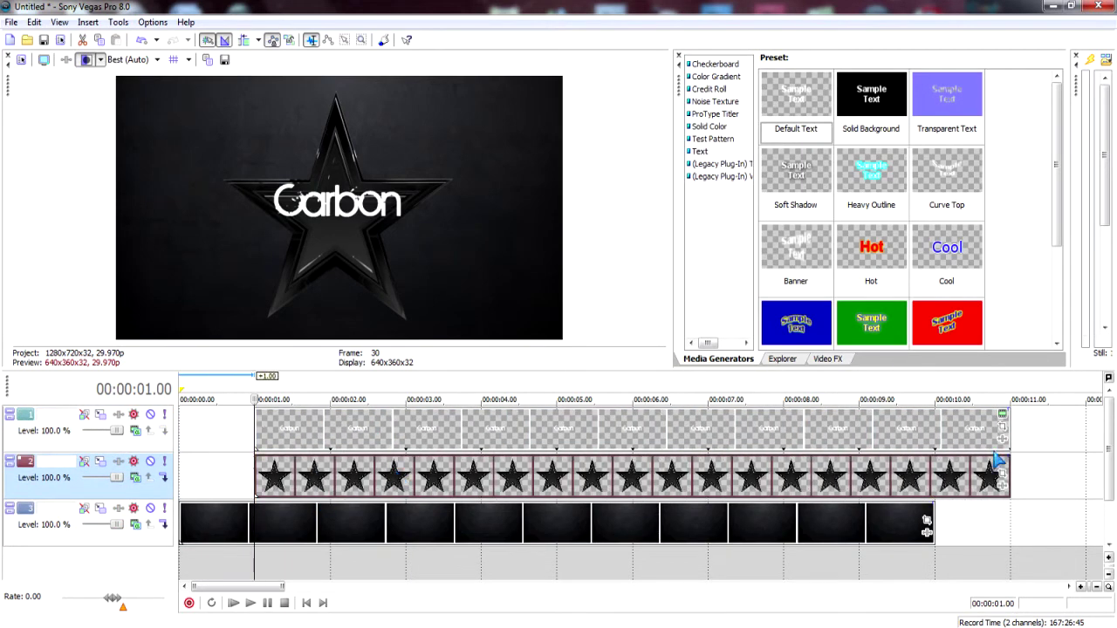
left_click_drag(1008, 427, 858, 426)
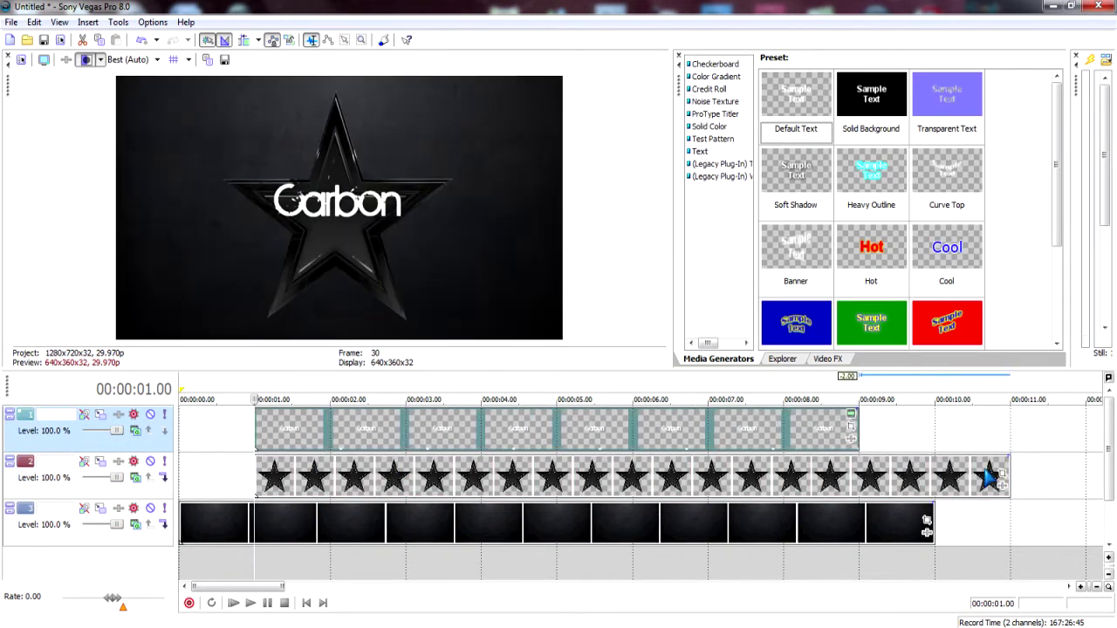
left_click_drag(1007, 471, 860, 473)
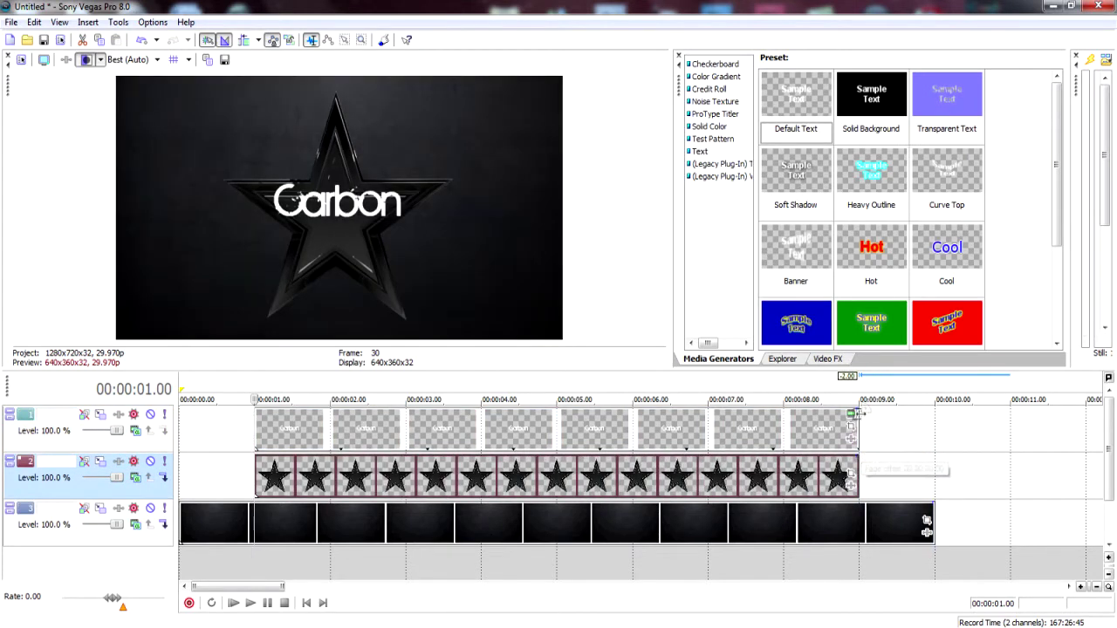
- Add a fade-in and fade-out to the background and star events, and a fade-out to the Carbon text event
left_click_drag(935, 500, 898, 504)
left_click_drag(181, 503, 203, 509)
left_click_drag(252, 454, 290, 452)
left_click_drag(856, 455, 785, 458)
left_click_drag(857, 408, 811, 415)
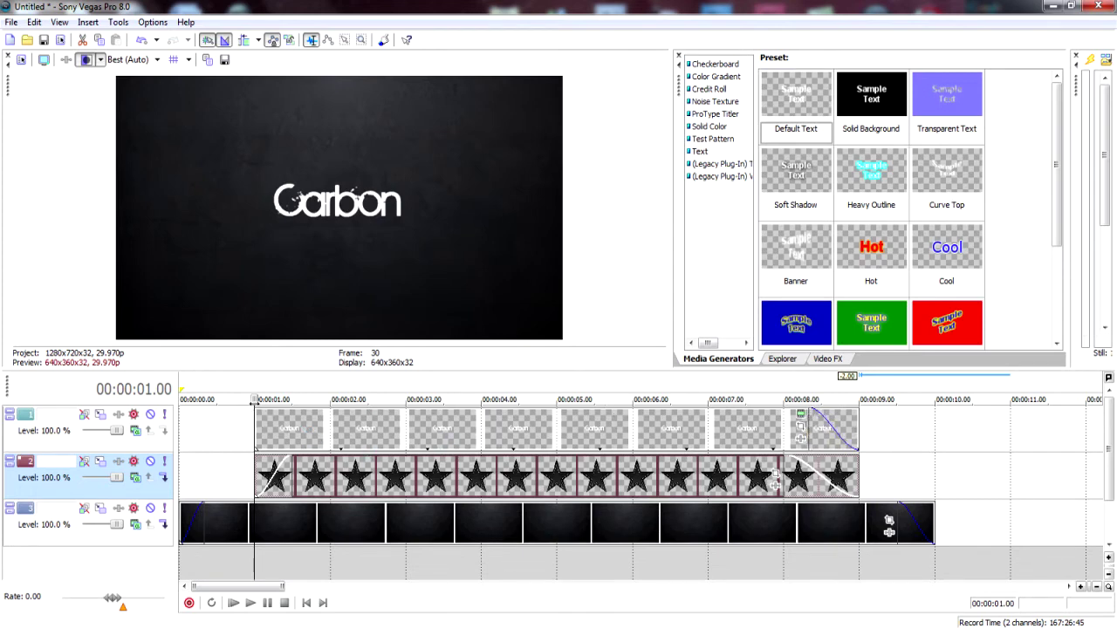
- Trim the Carbon text event to start at 6 seconds and give it a 9-frame fade-in
left_click_drag(258, 425, 654, 412)
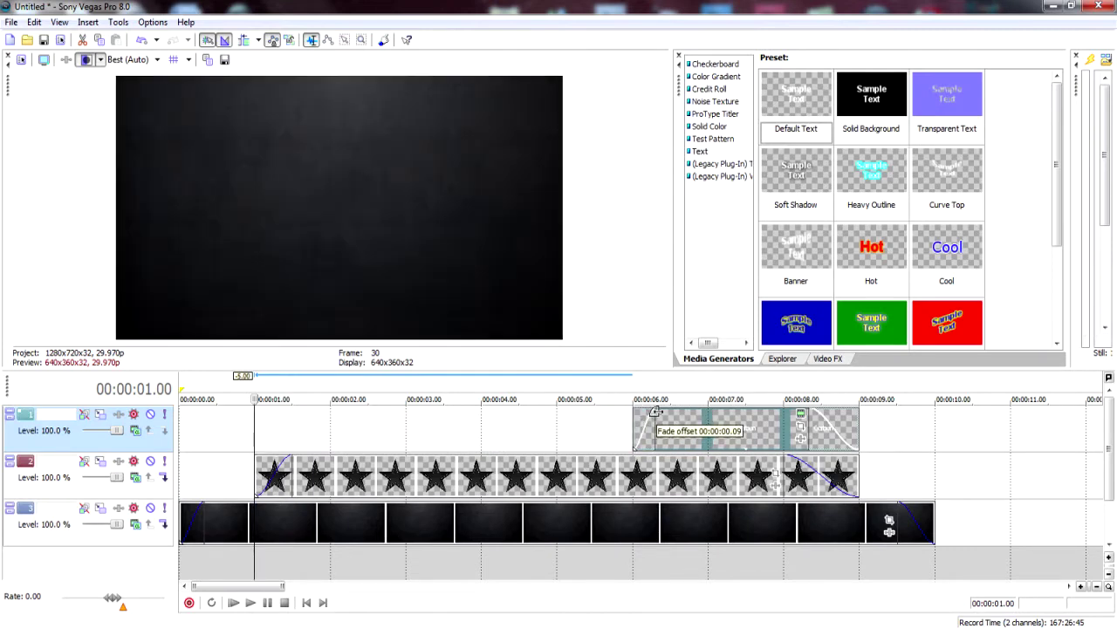
left_click(306, 603)
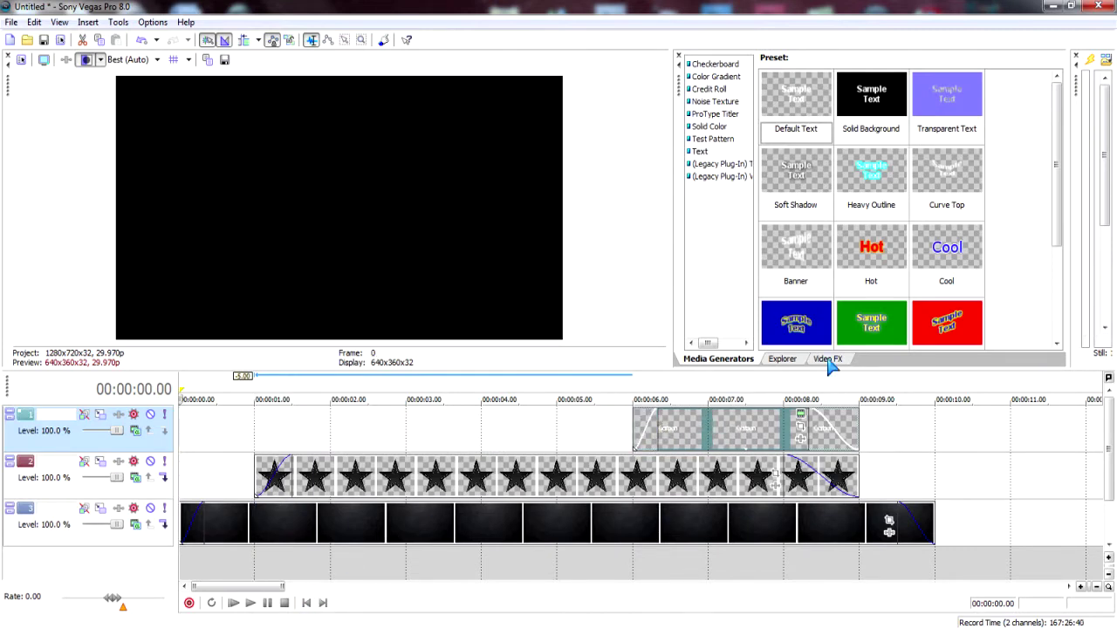
- Apply the Glow video effect to the star event on track 2
left_click(827, 360)
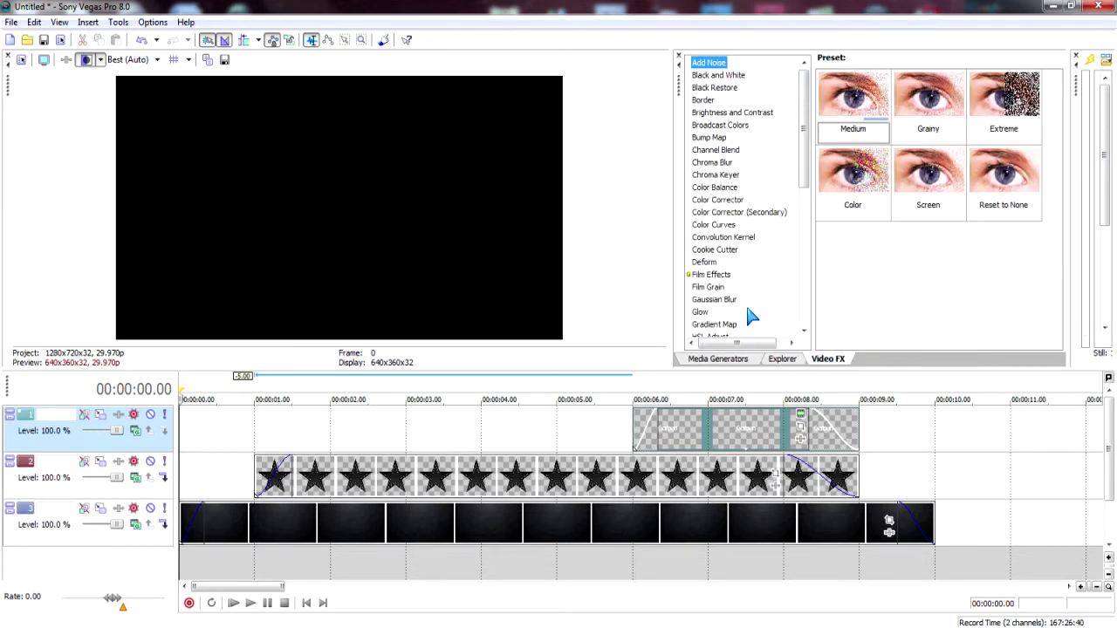
left_click(700, 312)
left_click_drag(704, 312, 320, 476)
- Add Glow keyframes on the star at timeline positions 00:00:05.00 and 00:00:06.15
left_click_drag(320, 398, 557, 399)
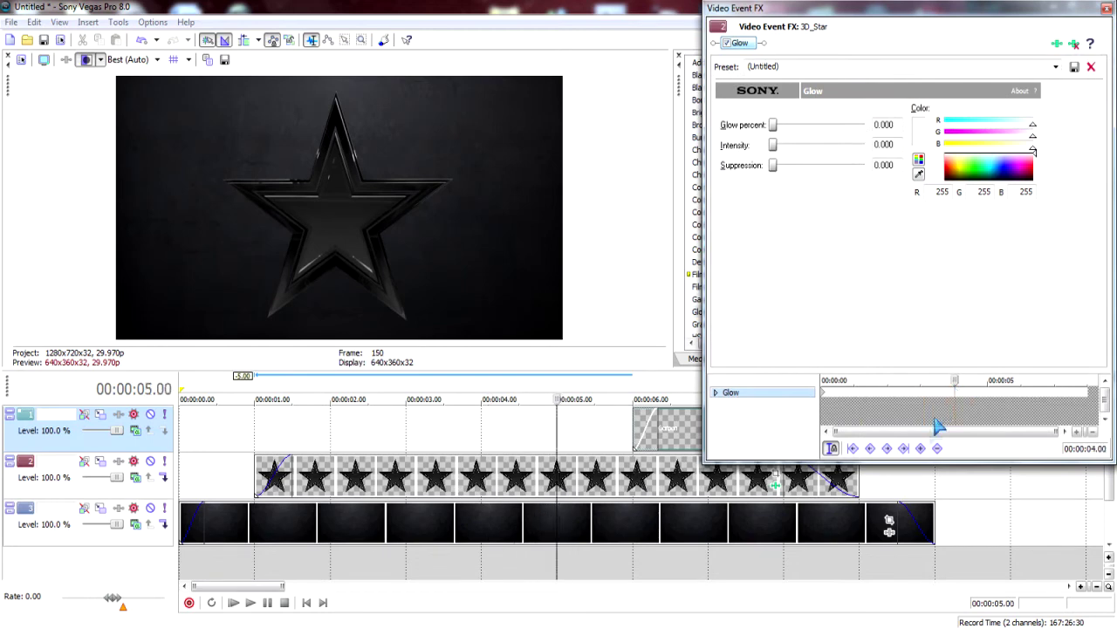
left_click(923, 448)
left_click_drag(955, 380, 1004, 381)
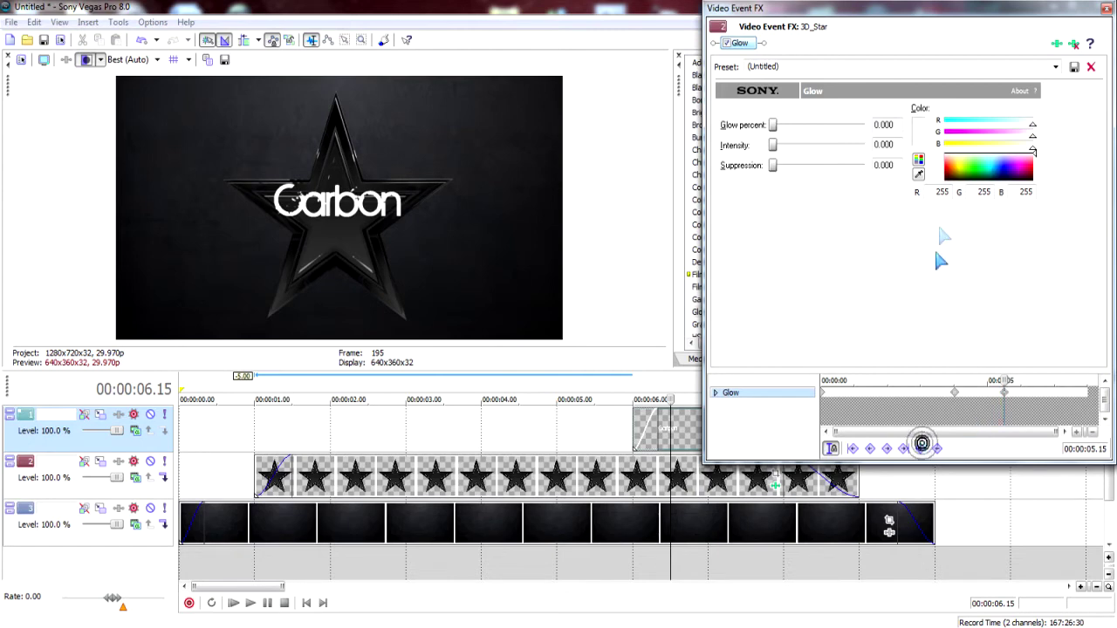
- Set the second Glow keyframe to blue (R 4, G 0, B 255) with glow percent 0.280 and intensity 6.514
left_click(1003, 167)
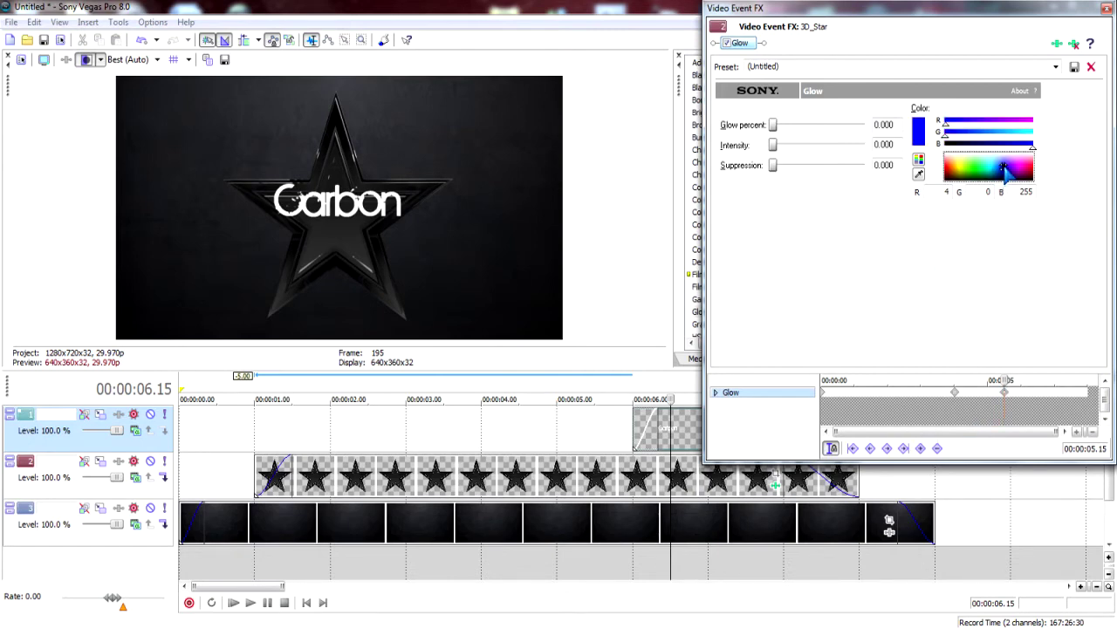
left_click_drag(772, 125, 802, 145)
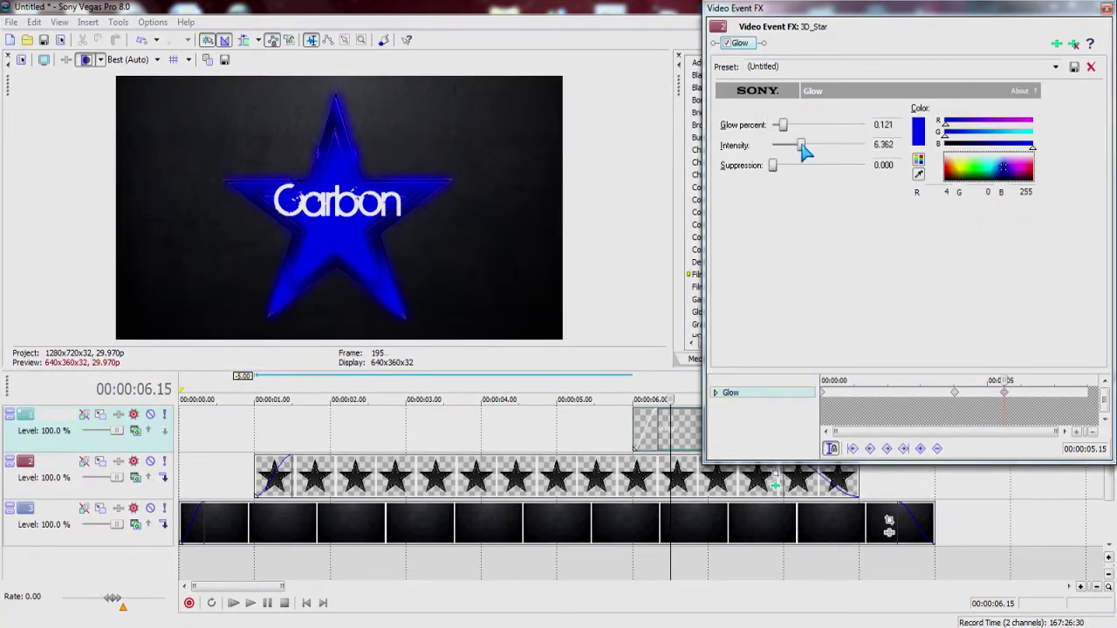
left_click_drag(811, 151, 801, 145)
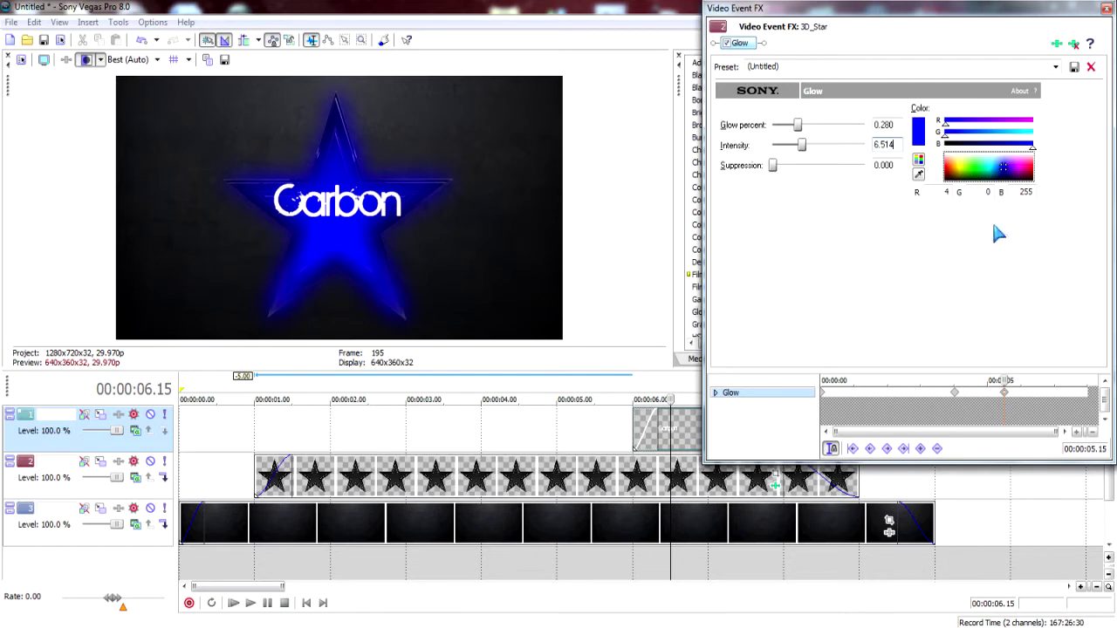
left_click(1105, 9)
left_click(306, 603)
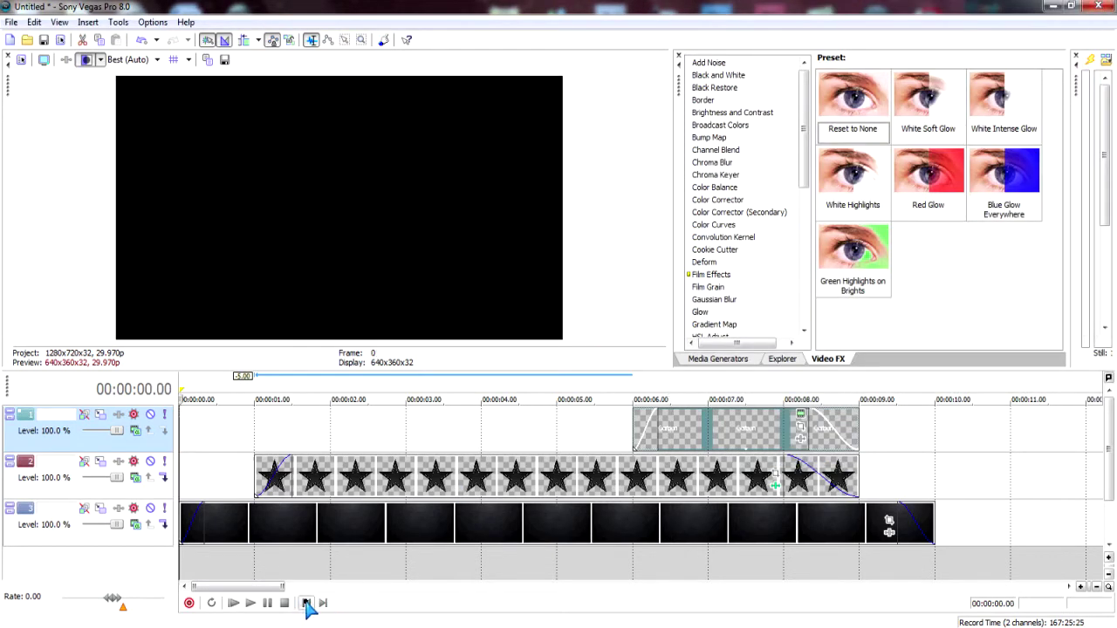
- Set the star track's compositing mode to 3D Source Alpha
left_click(328, 483)
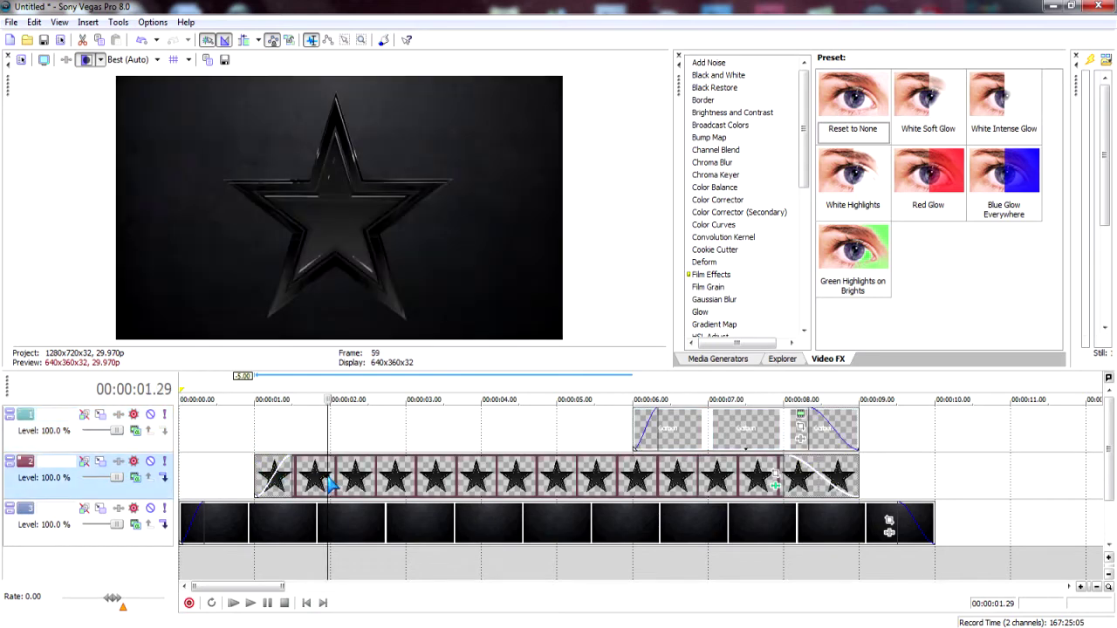
left_click(135, 478)
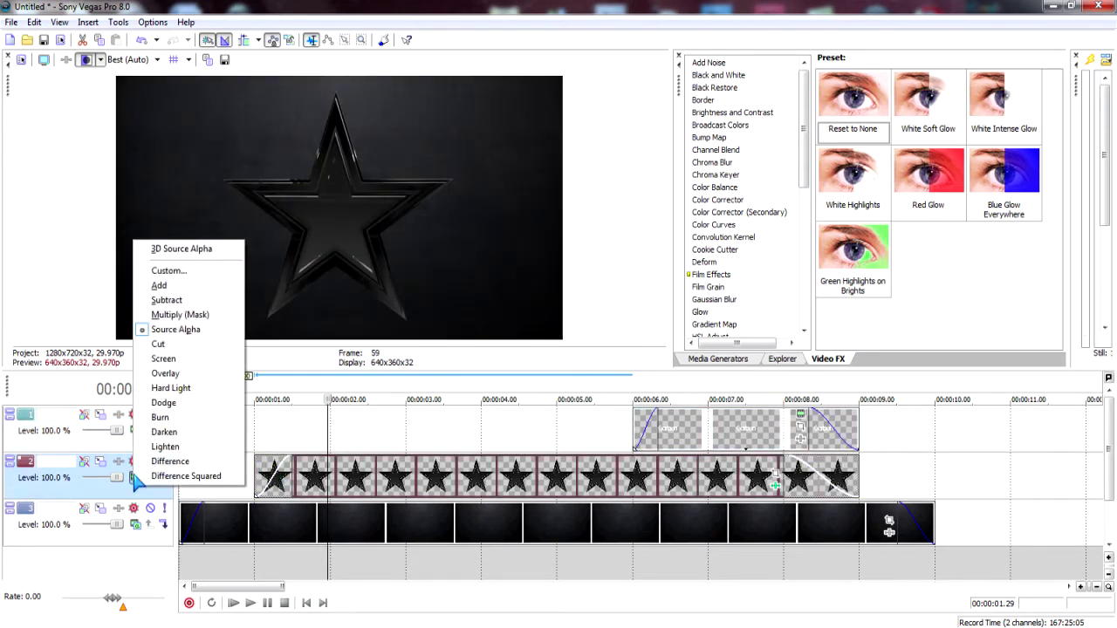
left_click(181, 251)
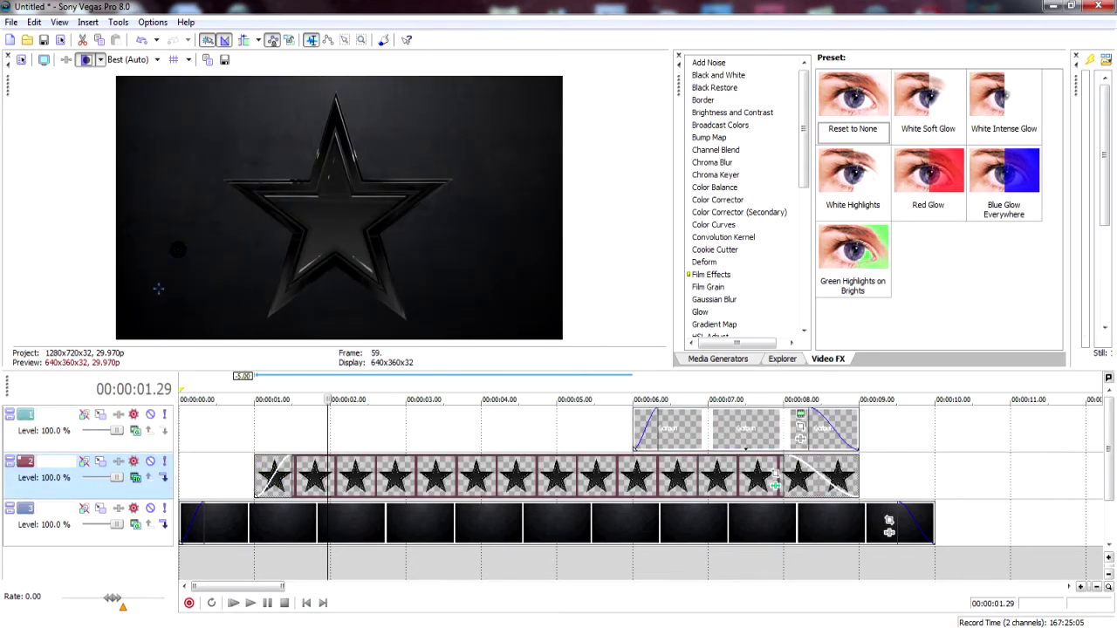
- Open Track Motion for the star track and add a position keyframe just before the 1-second mark
left_click(102, 463)
left_click_drag(434, 32, 652, 237)
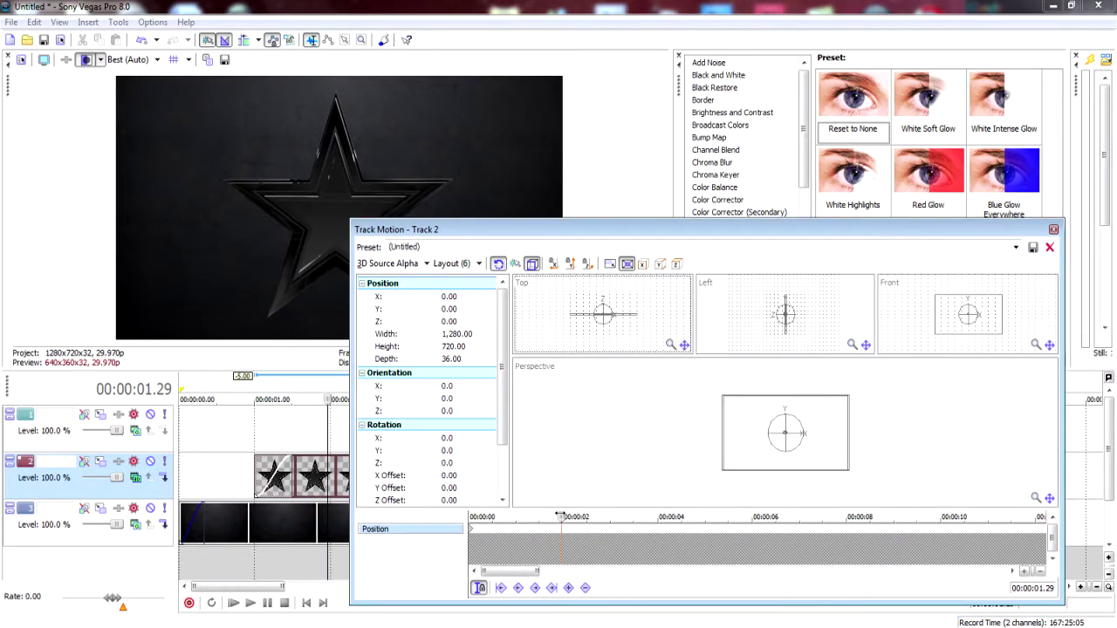
left_click_drag(560, 516, 515, 504)
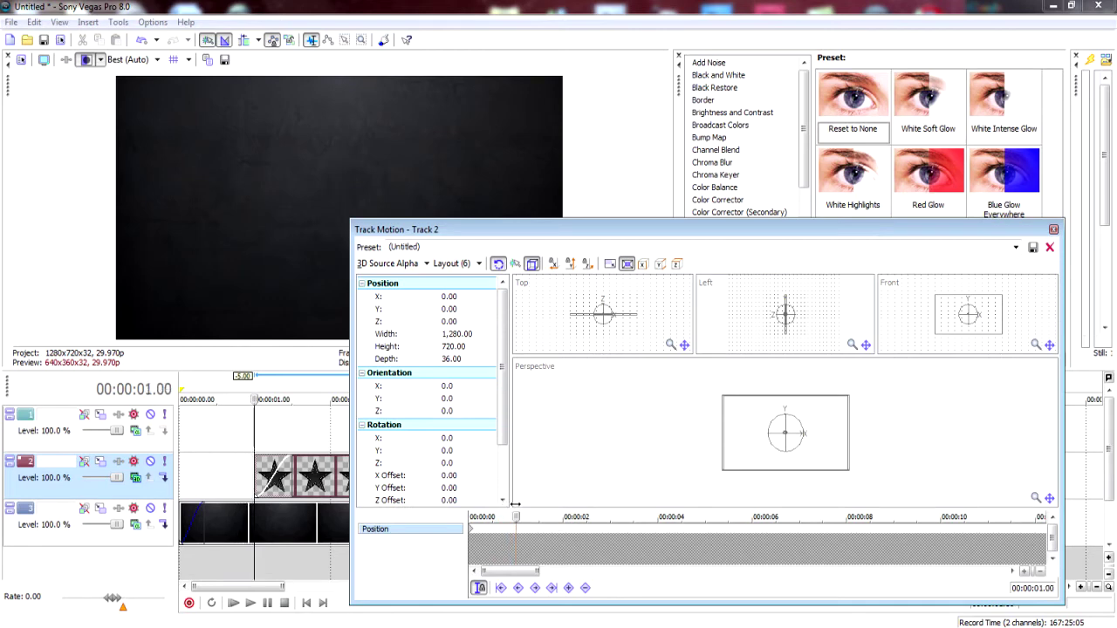
left_click(569, 589)
left_click(512, 515)
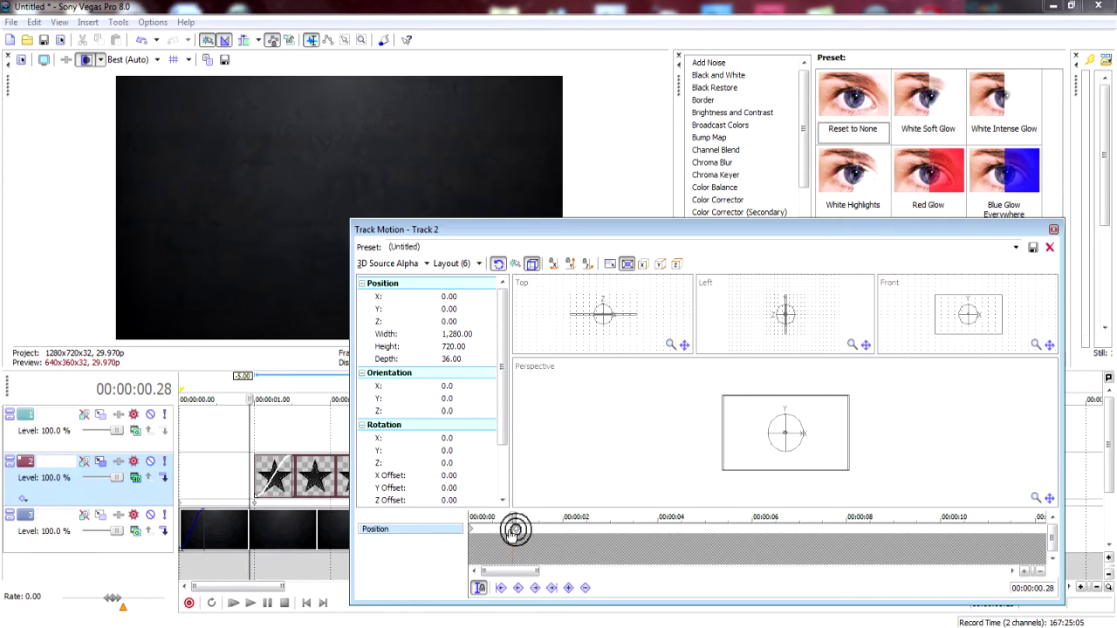
left_click_drag(512, 517, 595, 516)
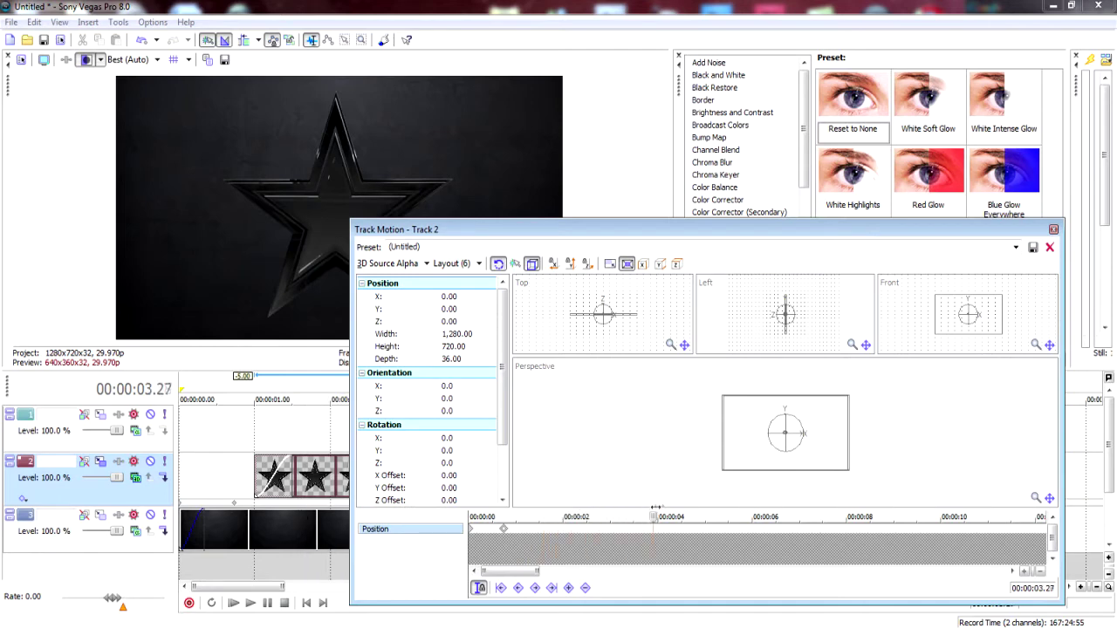
- Add a position keyframe at 00:00:05.29 in the star's track motion and enter a Y orientation of 180
left_click_drag(740, 508, 789, 500)
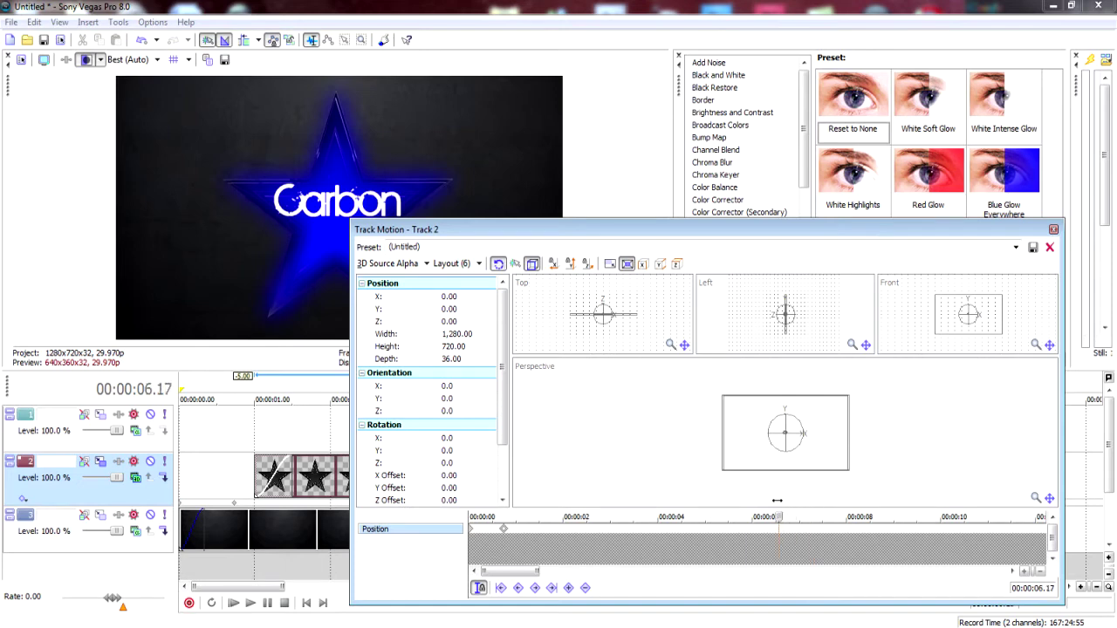
left_click_drag(750, 496, 749, 502)
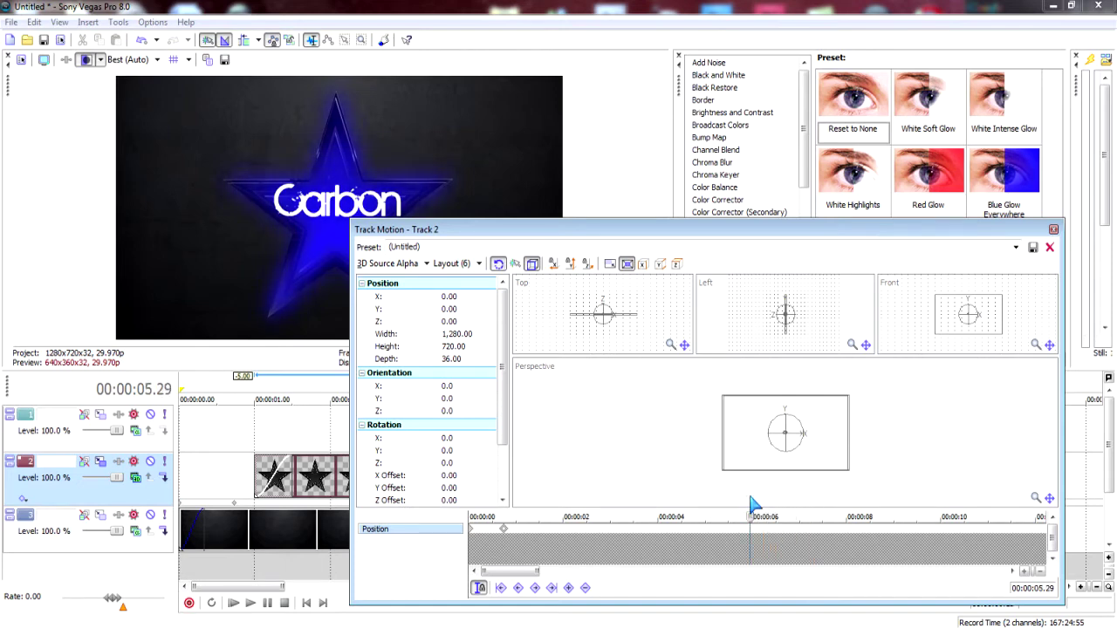
left_click(568, 588)
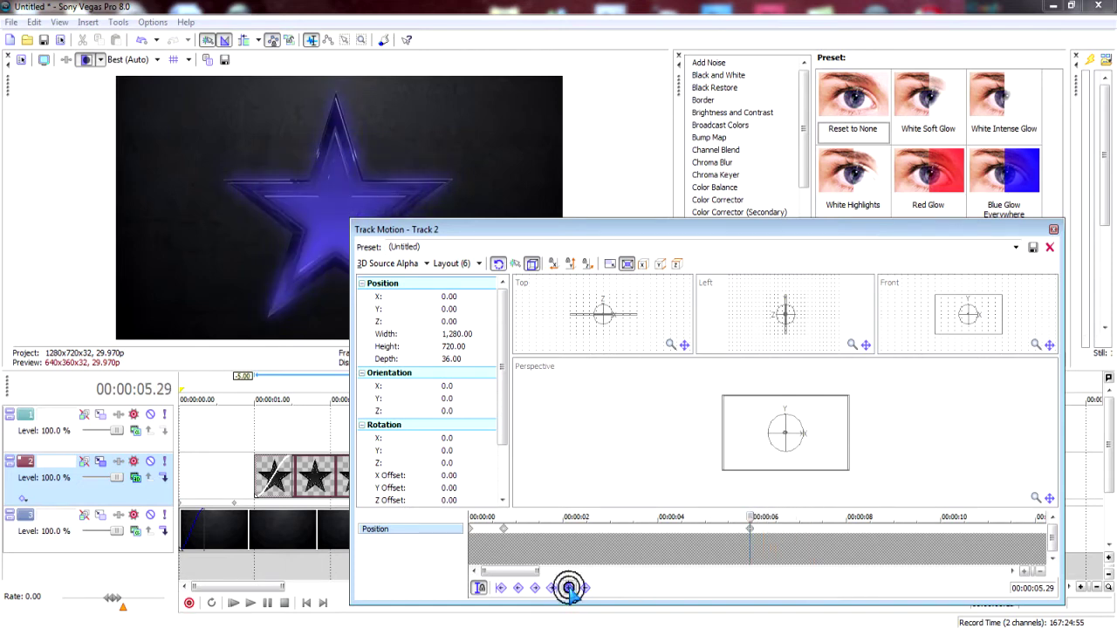
double_click(446, 400)
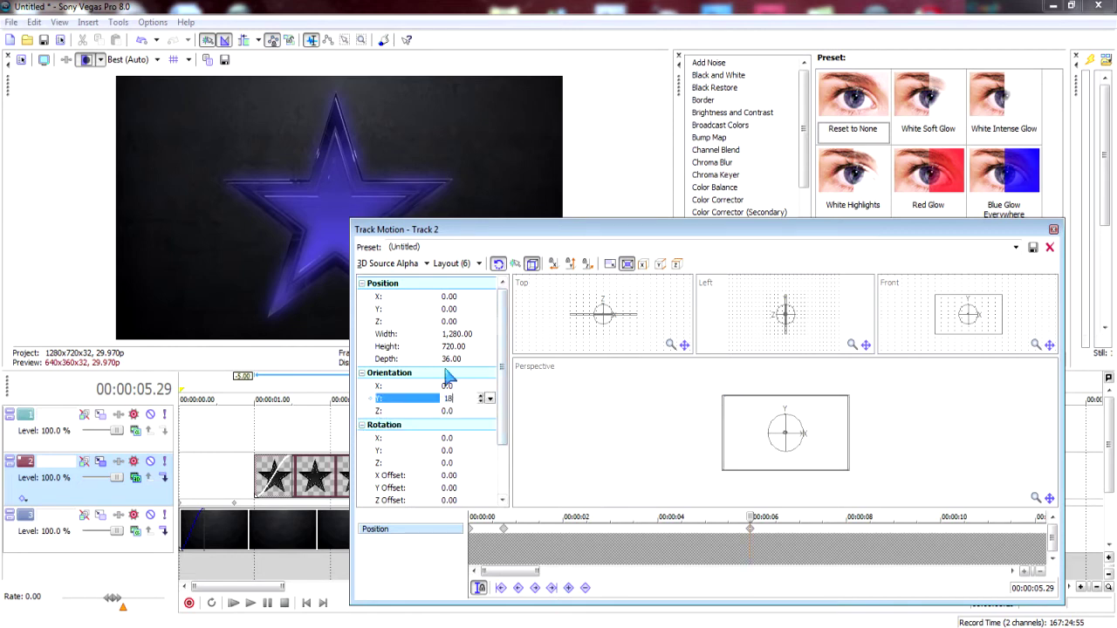
type("180")
key("Return")
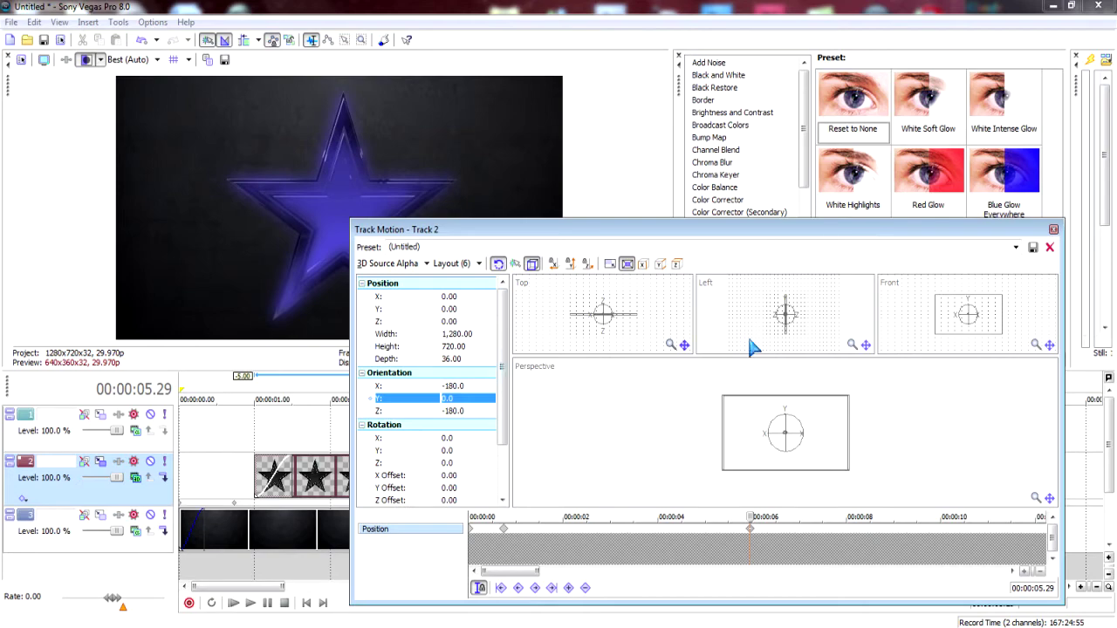
left_click(1053, 229)
- Play the intro from the start with the preview quality set to Preview (Auto)
left_click(307, 602)
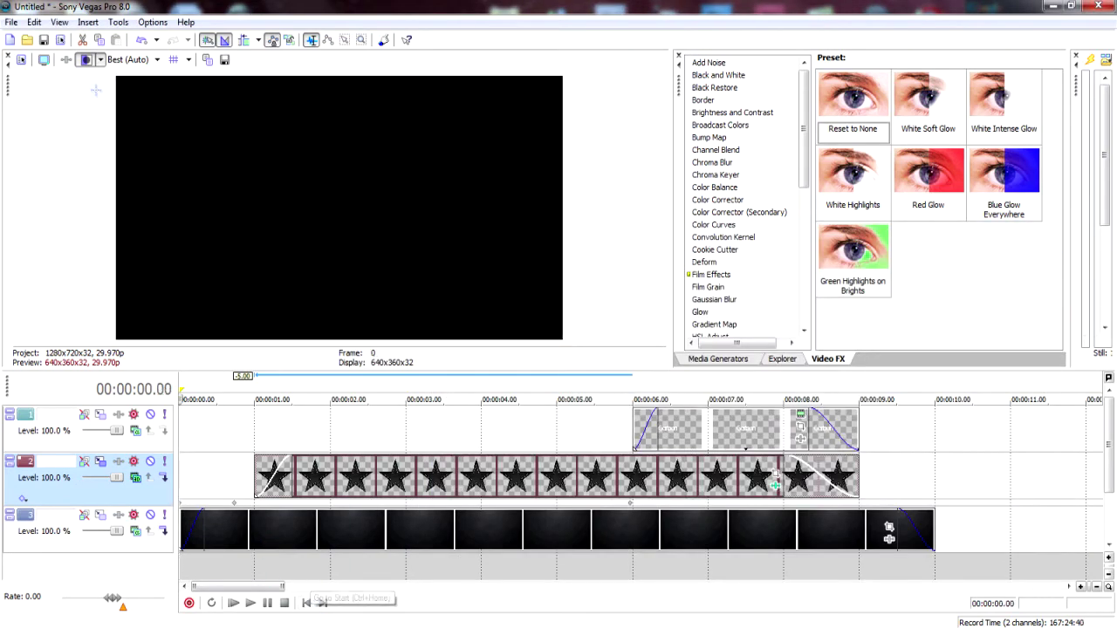
left_click(149, 60)
mouse_move(166, 93)
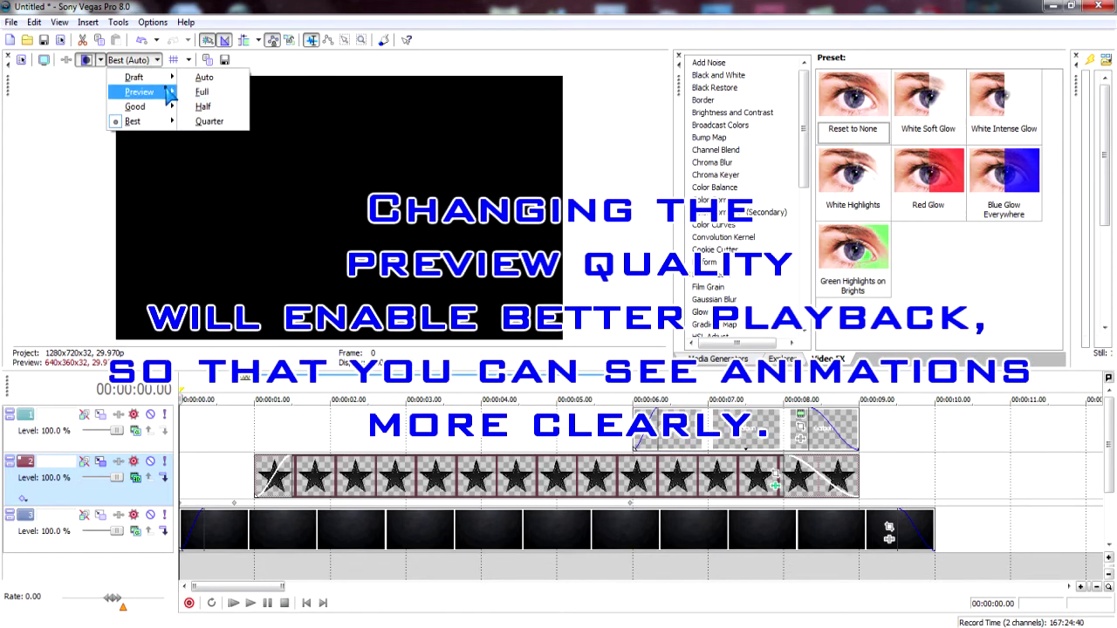
left_click(204, 78)
key("space")
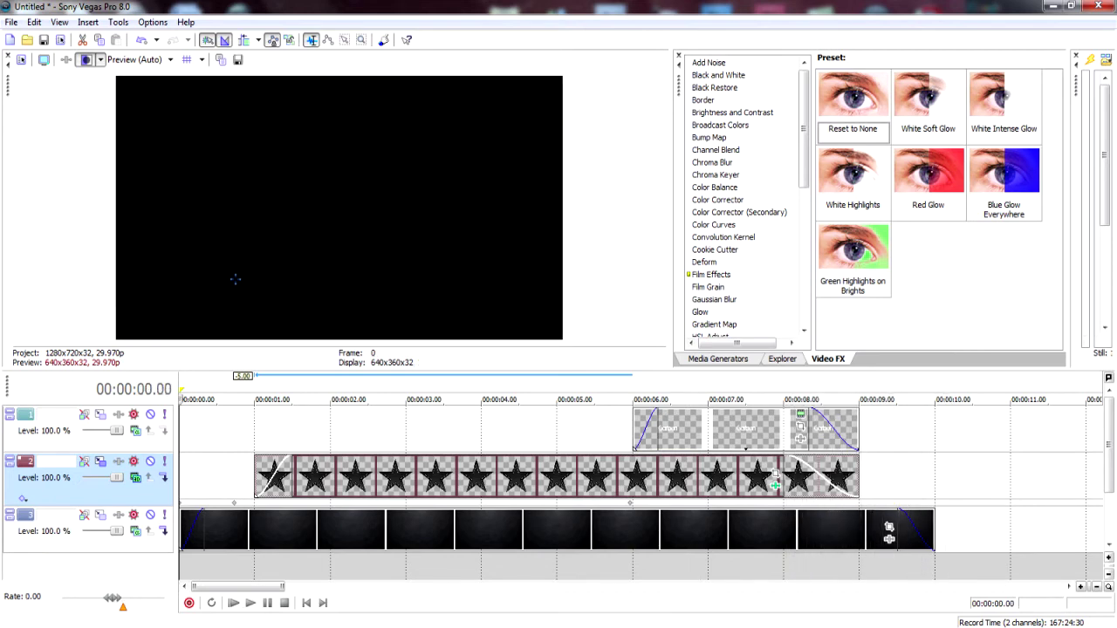
- Set the video preview quality back to Best (Auto)
left_click(170, 59)
mouse_move(147, 117)
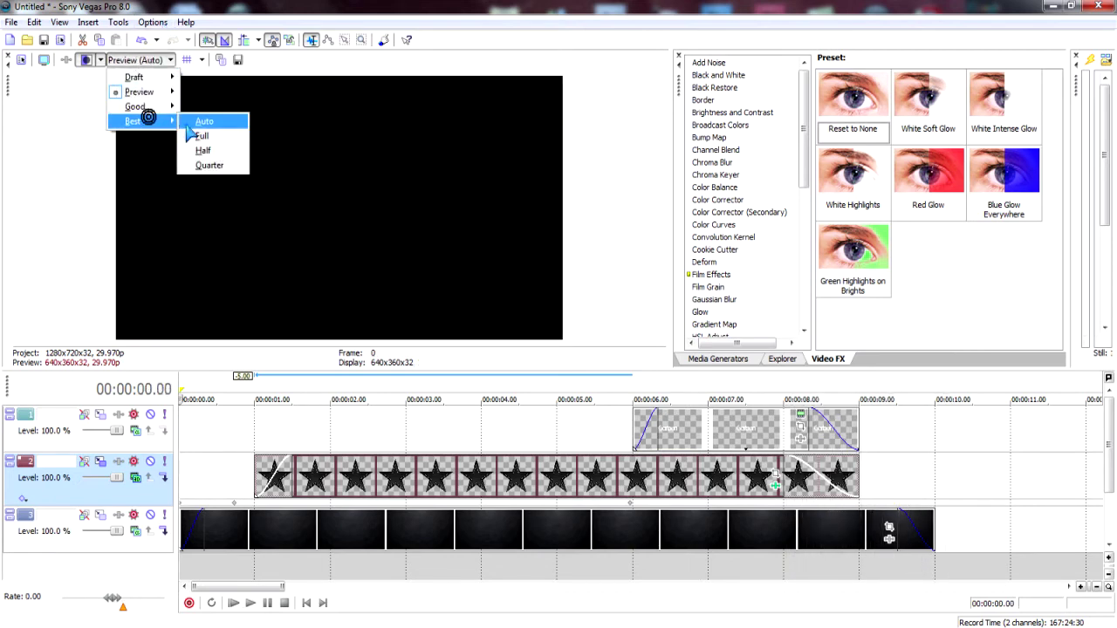
left_click(199, 120)
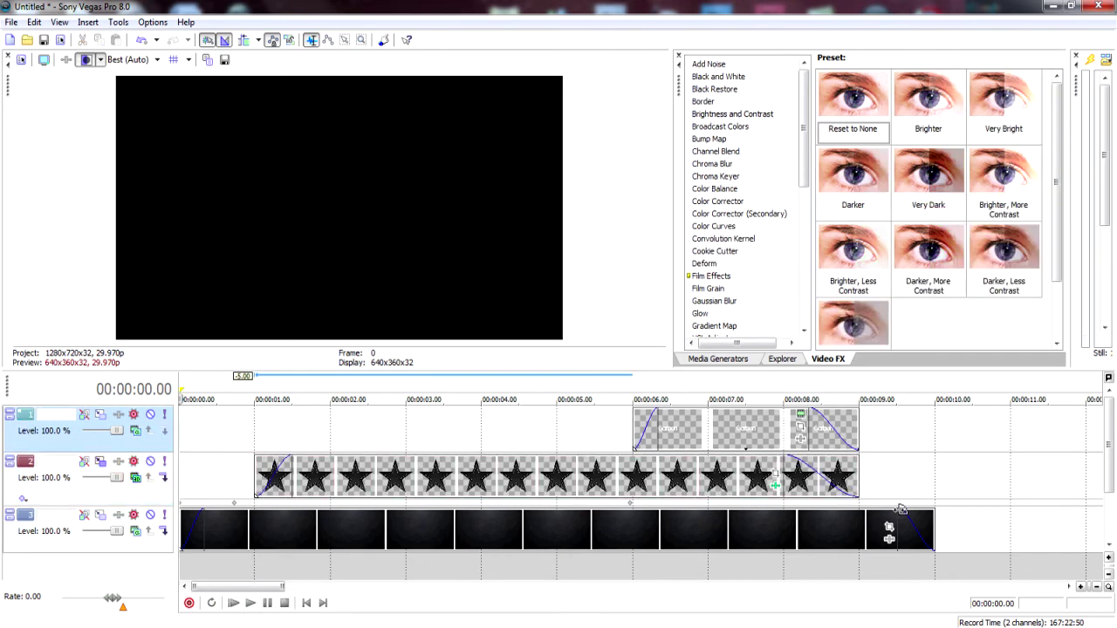
- Remove the fade-out from the background event on track 3 and apply the Brightness and Contrast effect to that event
left_click_drag(901, 509, 939, 510)
left_click(862, 513)
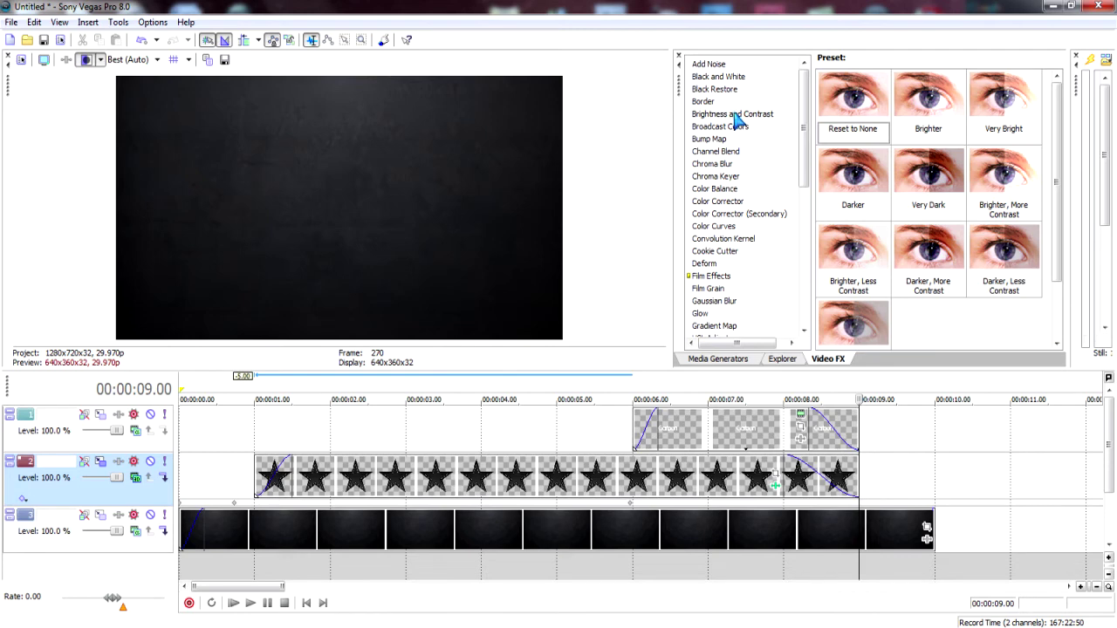
left_click_drag(732, 113, 763, 173)
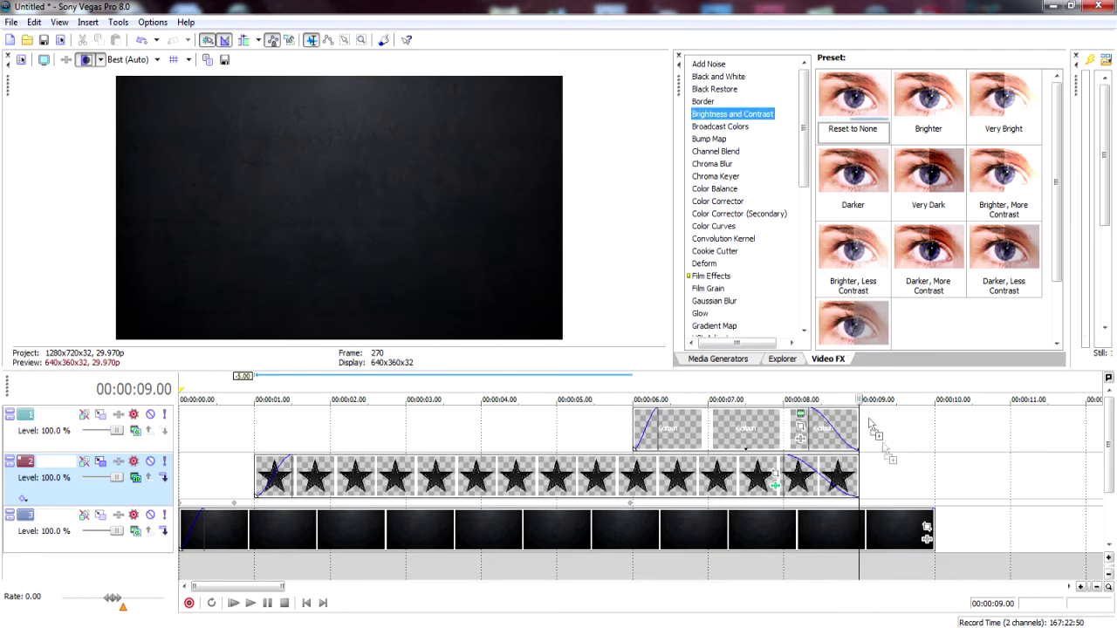
left_click_drag(901, 535, 903, 537)
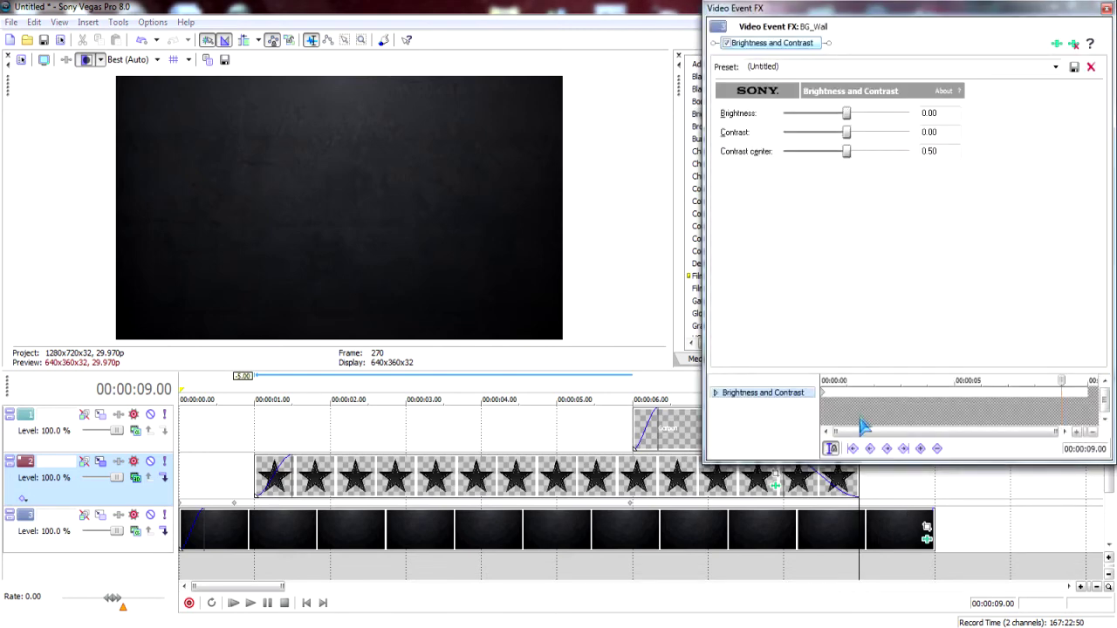
- Add Brightness and Contrast keyframes at 00:00:09.00 and near the event's end, with brightness -0.30 on the last one
left_click(919, 448)
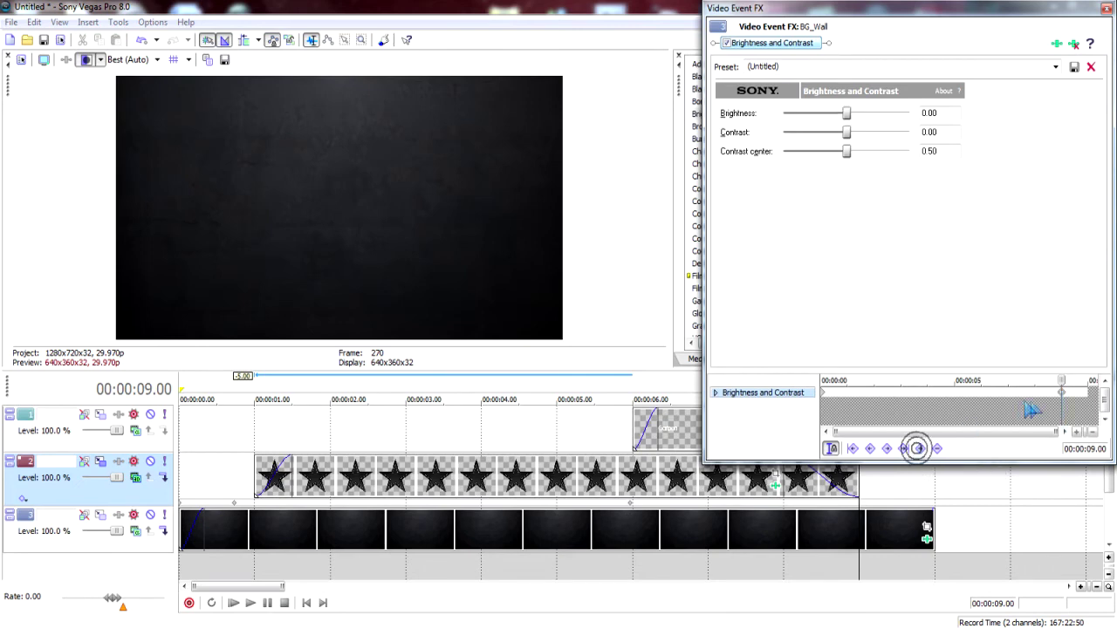
left_click_drag(846, 115, 835, 118)
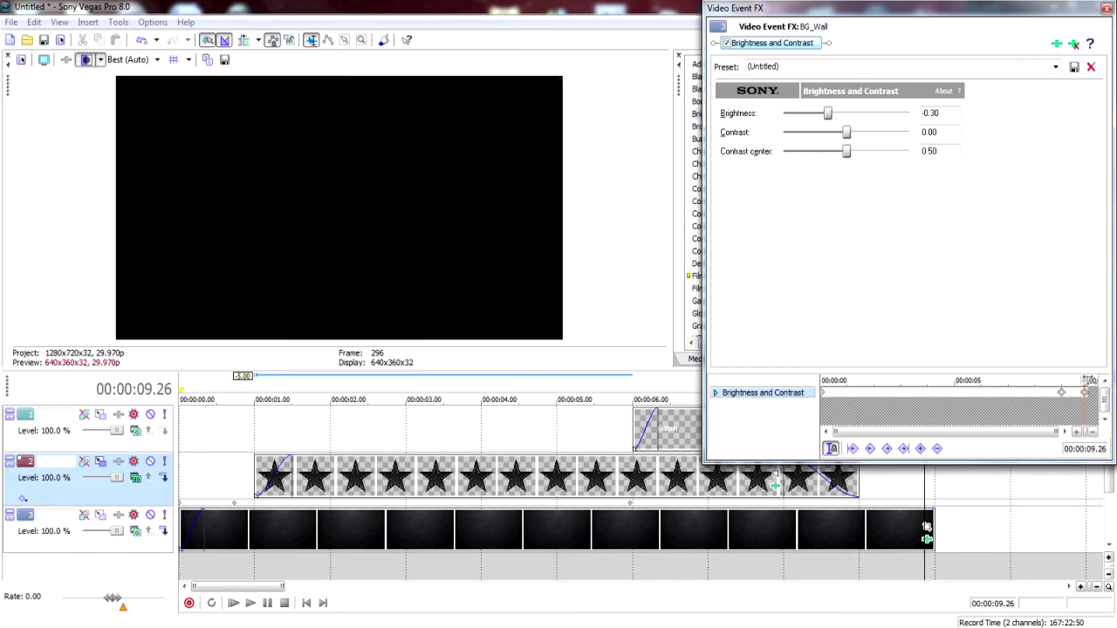
left_click_drag(1087, 397, 1105, 399)
- Move the middle Brightness and Contrast keyframe slightly before 00:00:09.00 and close the event's effect settings
left_click(1064, 397)
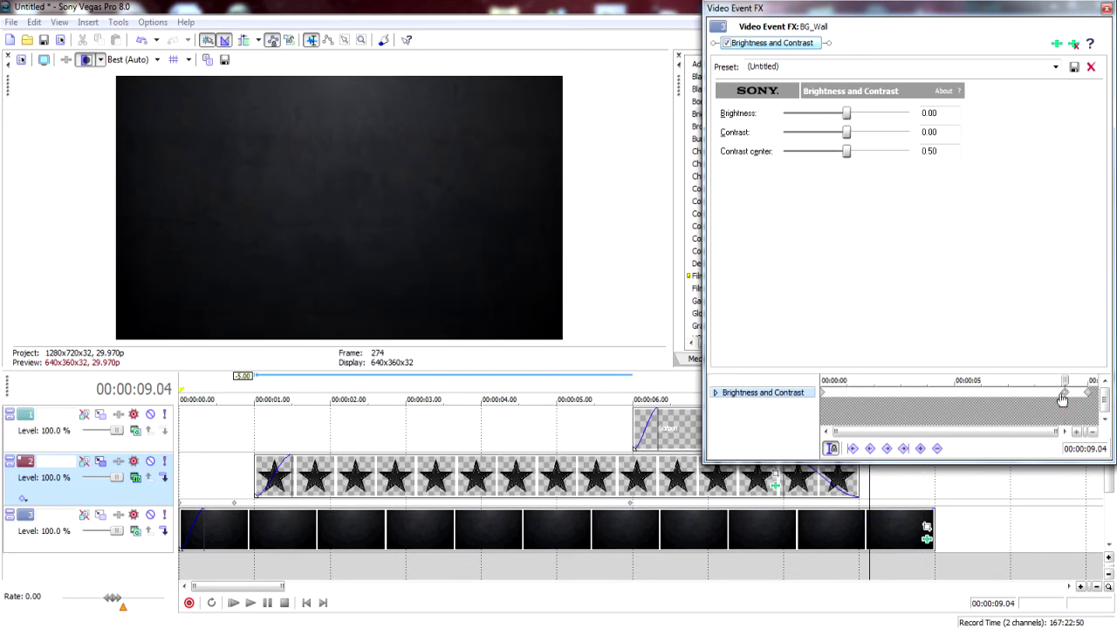
left_click_drag(1063, 399, 1060, 399)
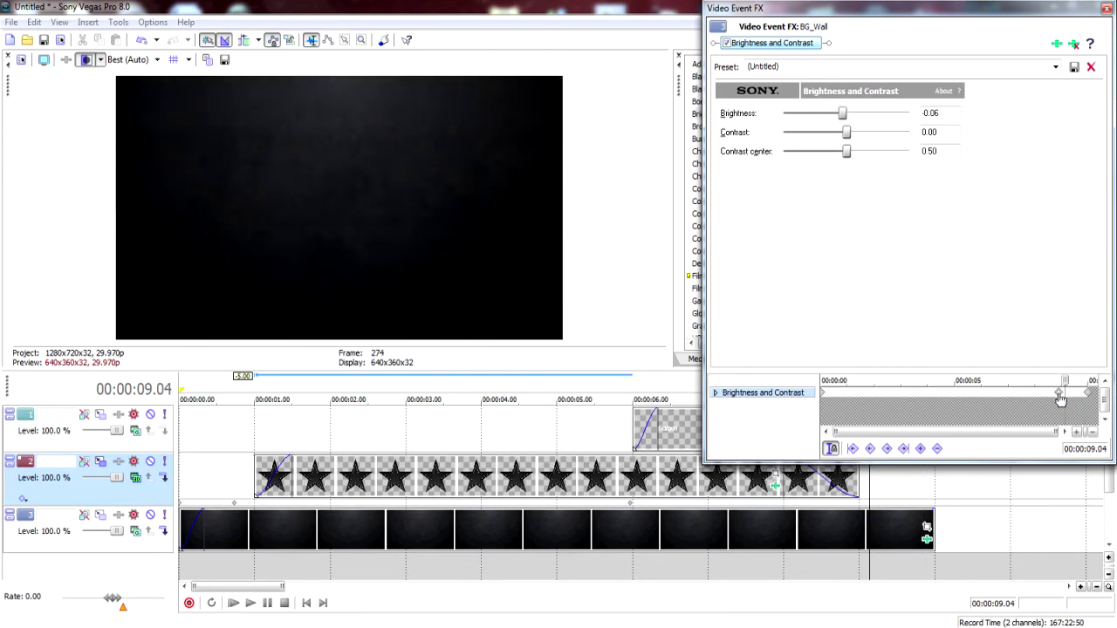
left_click_drag(1065, 382, 1066, 404)
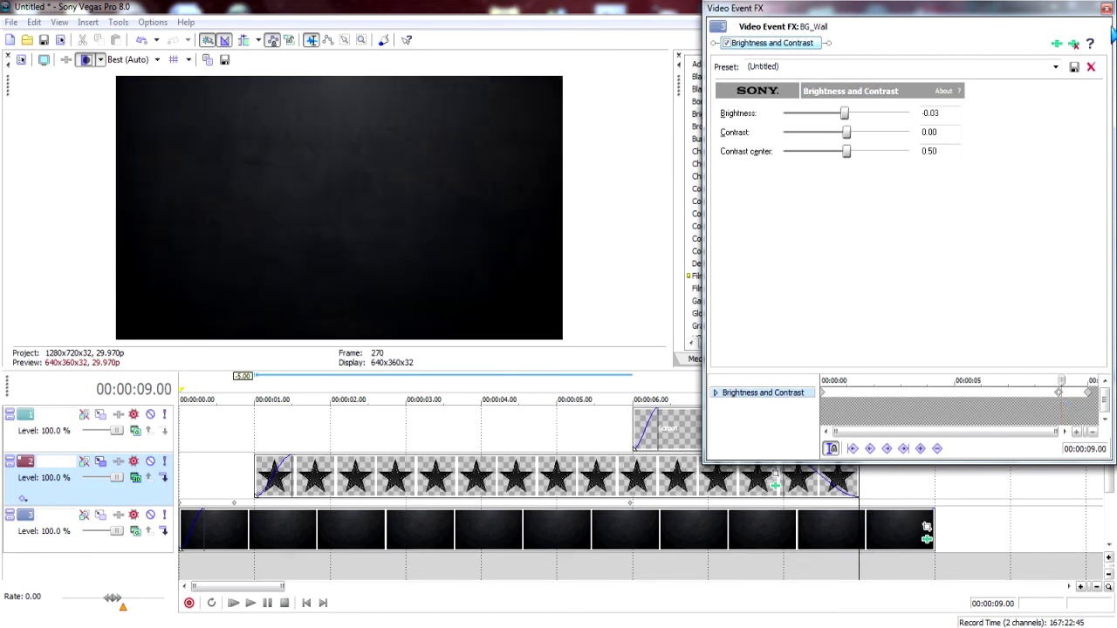
left_click(1106, 8)
- Play the intro's ending from 00:00:08.07 to check the background's fade to black
left_click(803, 502)
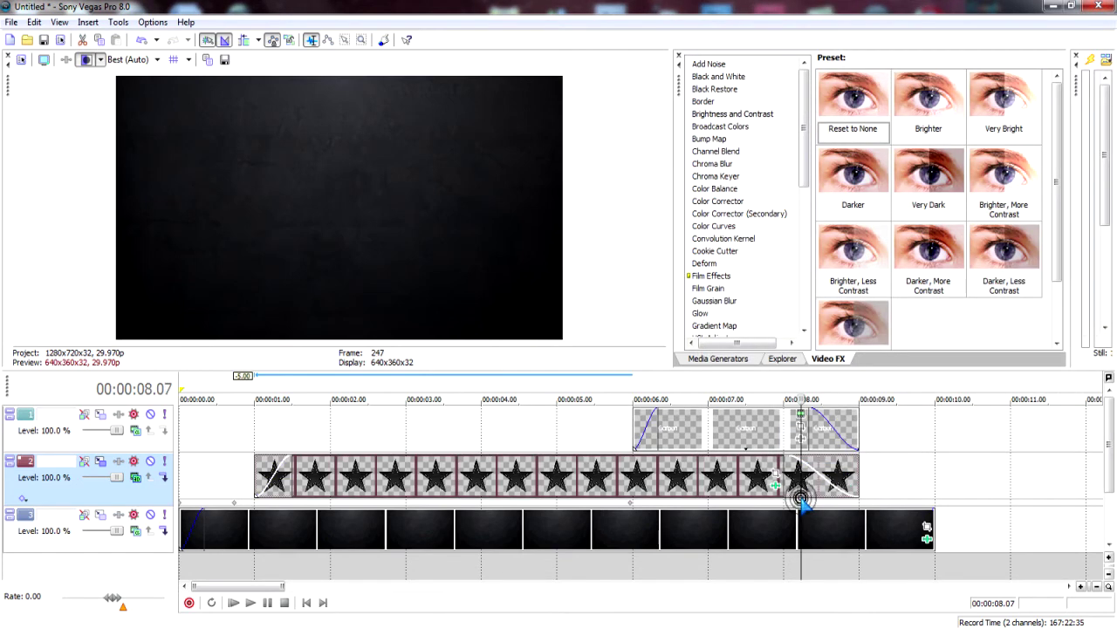
key("space")
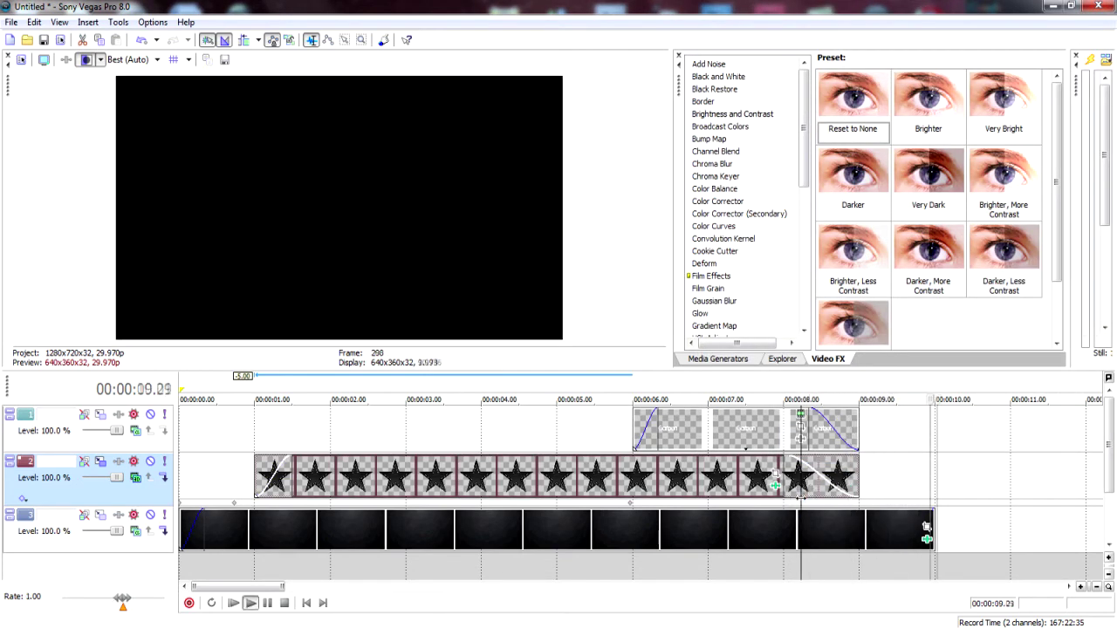
key("space")
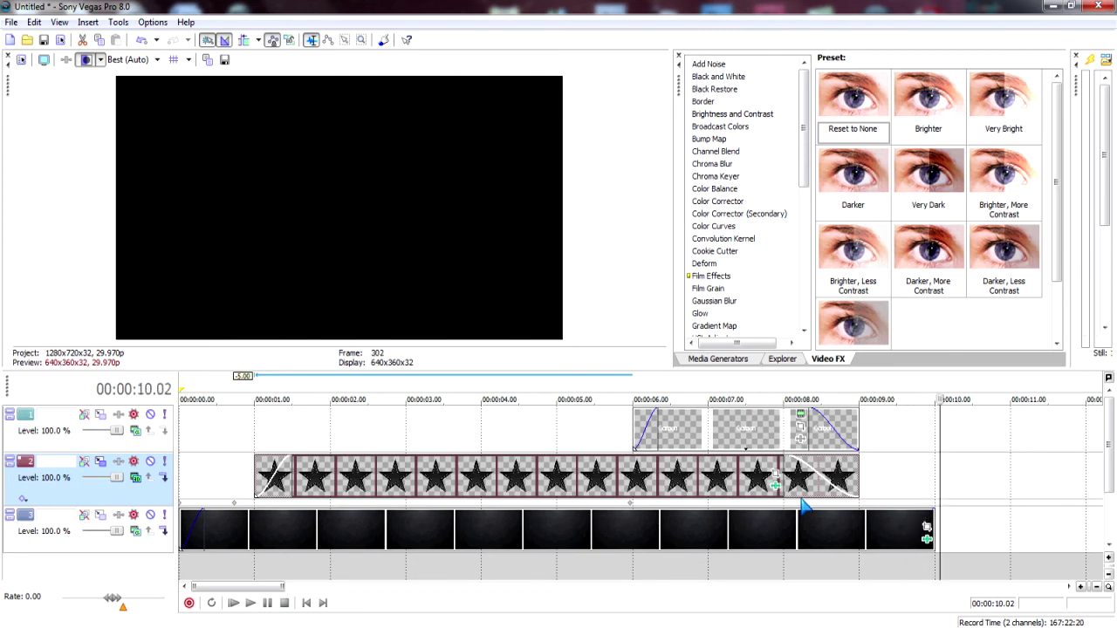
- Switch the preview quality to Preview (Auto) and play the whole intro from the beginning
left_click(304, 603)
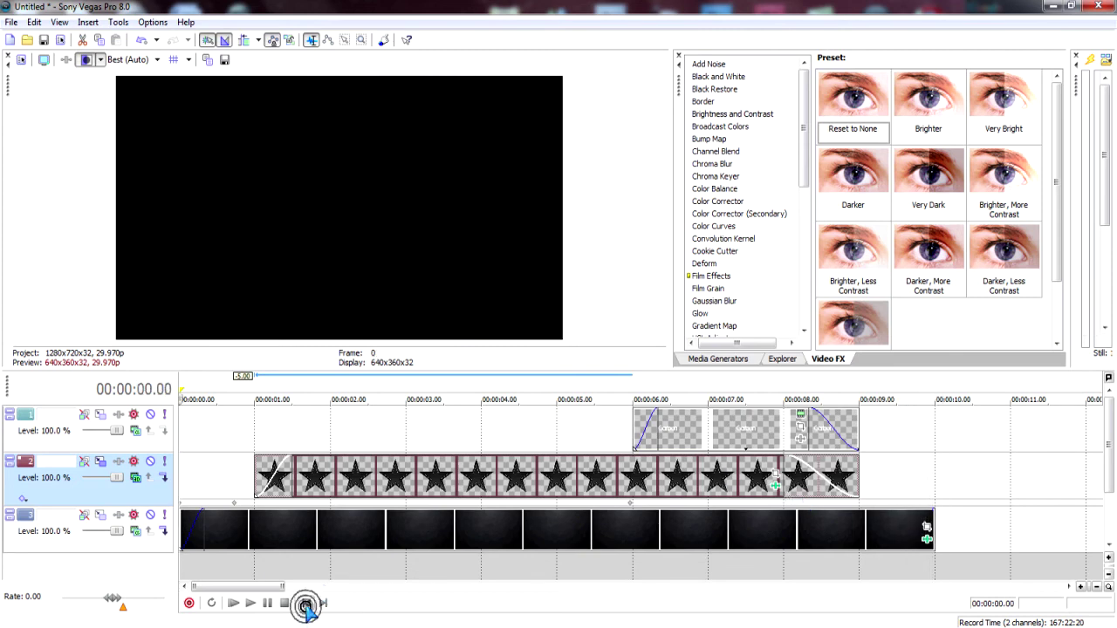
left_click(131, 59)
mouse_move(137, 93)
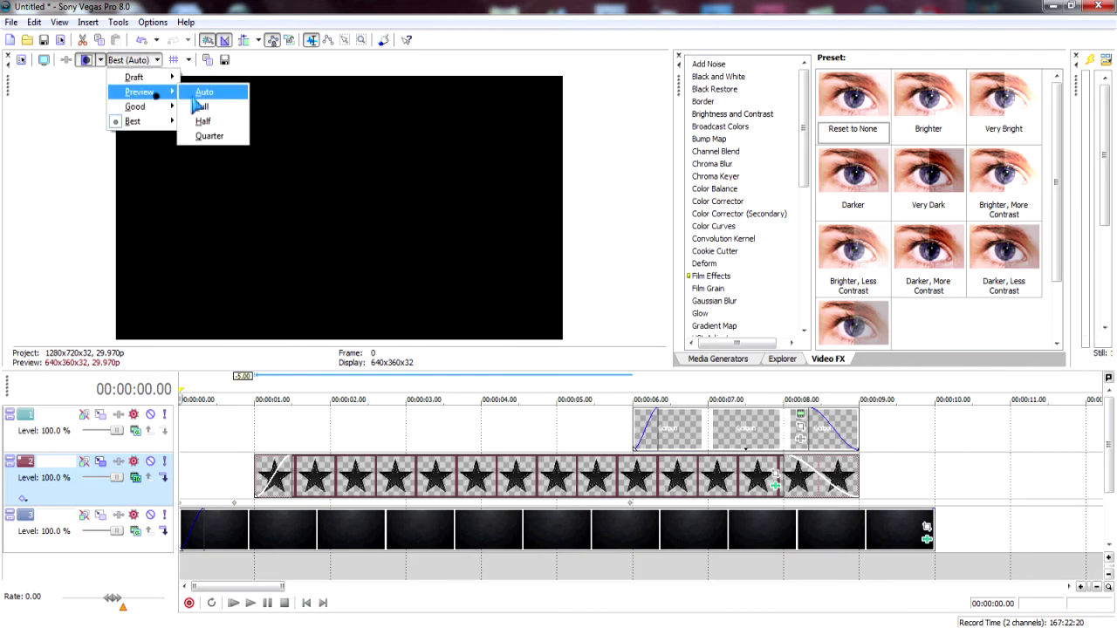
left_click(199, 93)
key("space")
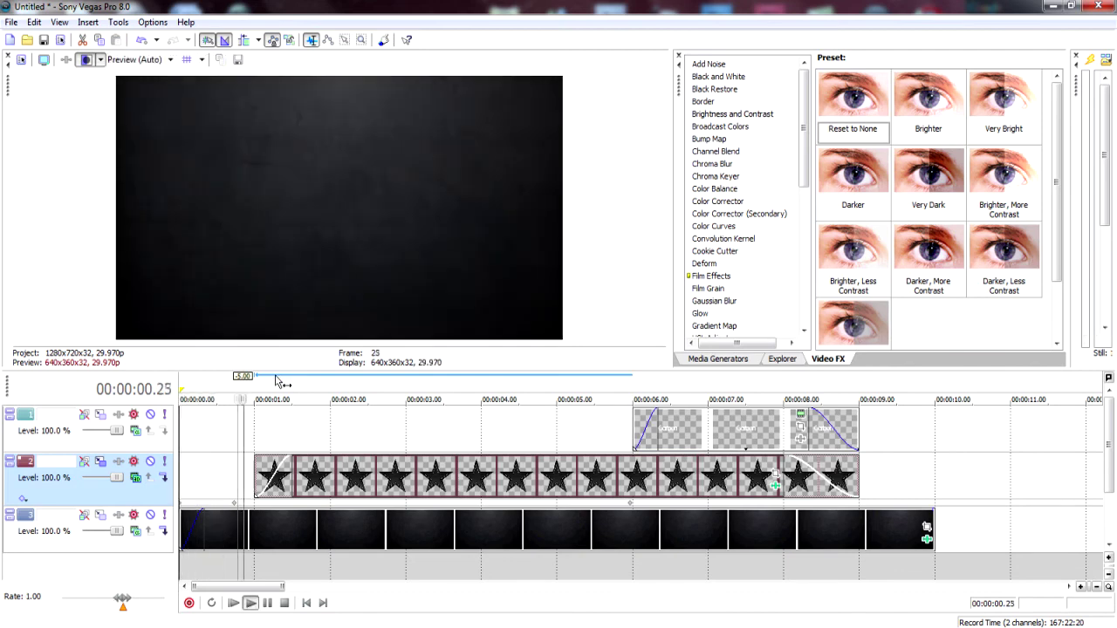